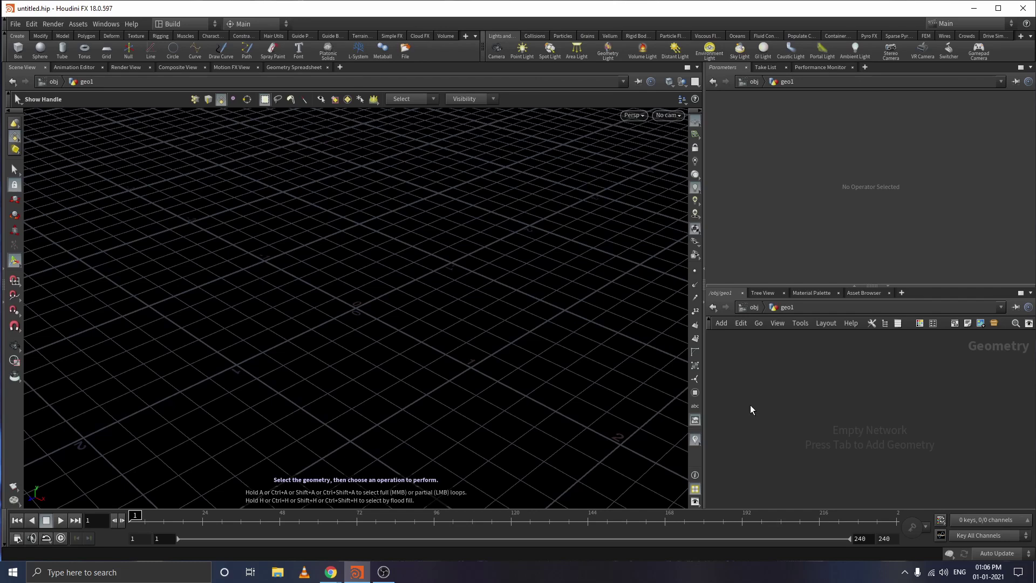
Create a new Geometry object named geo1 at /obj and dive inside it.
key(Delete)
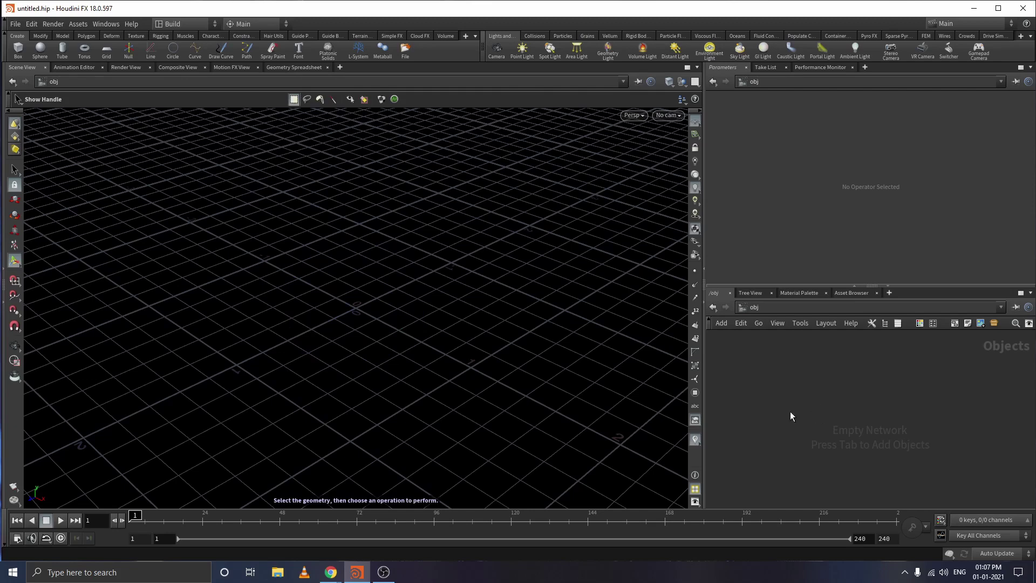
key(Tab)
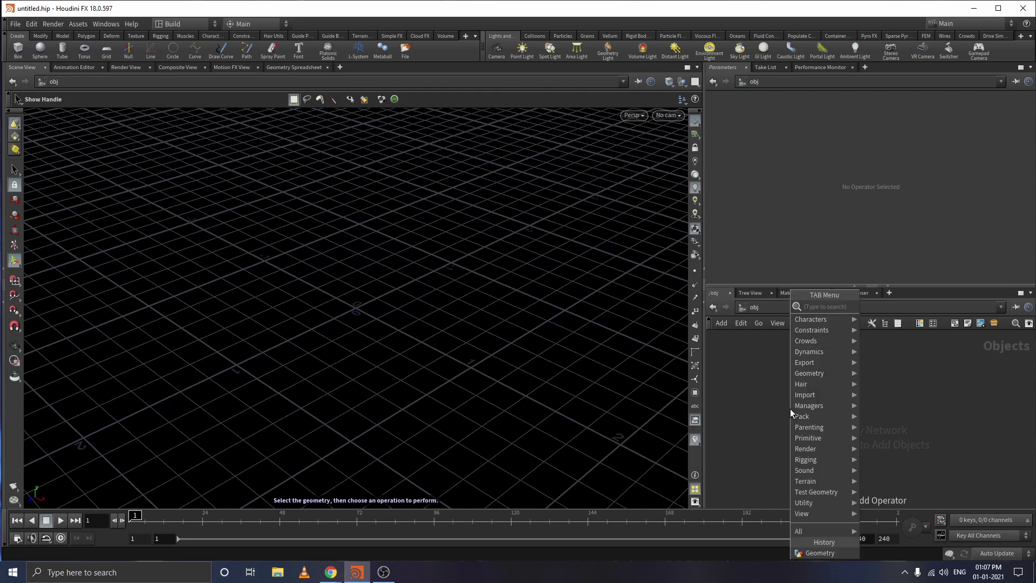
text(geo)
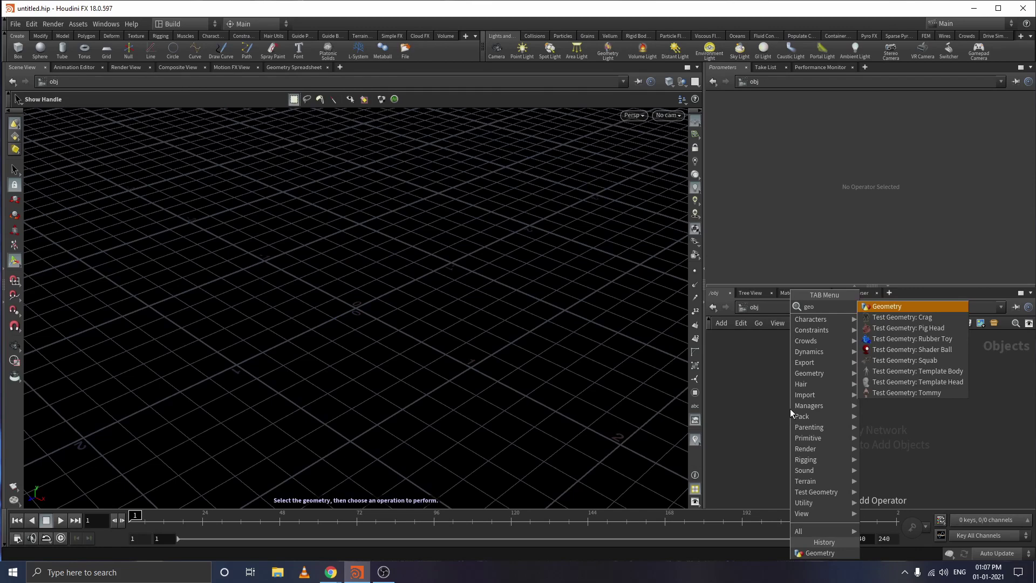
key(Return)
click(790, 409)
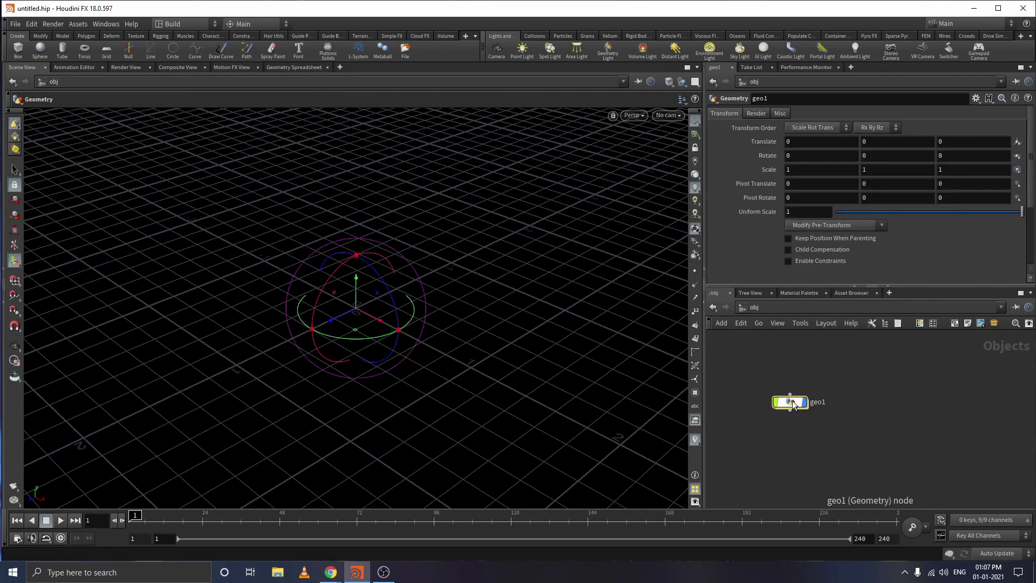
double_click(791, 402)
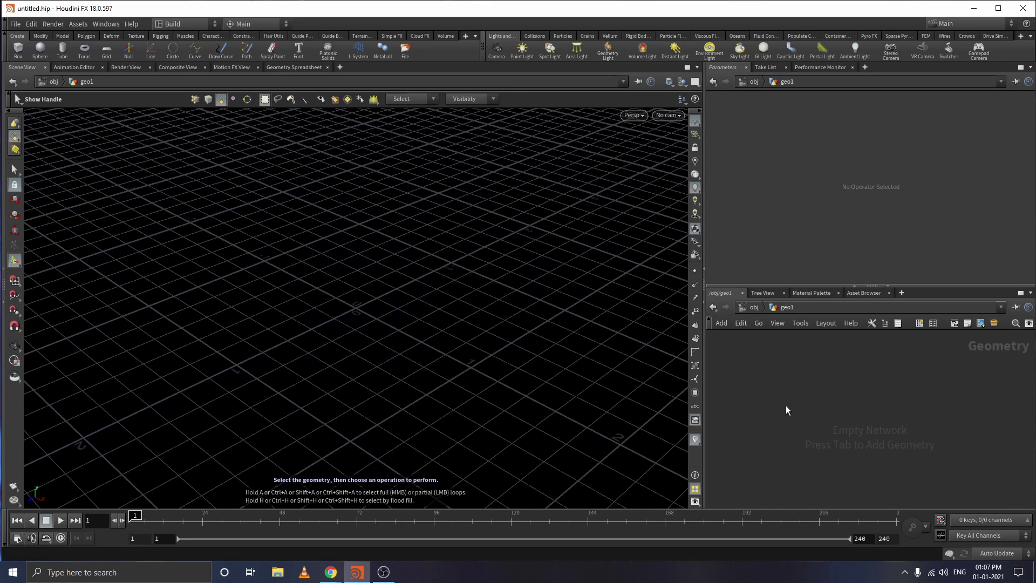
Drop a Sphere SOP, sphere1, into the geo1 network.
key(Tab)
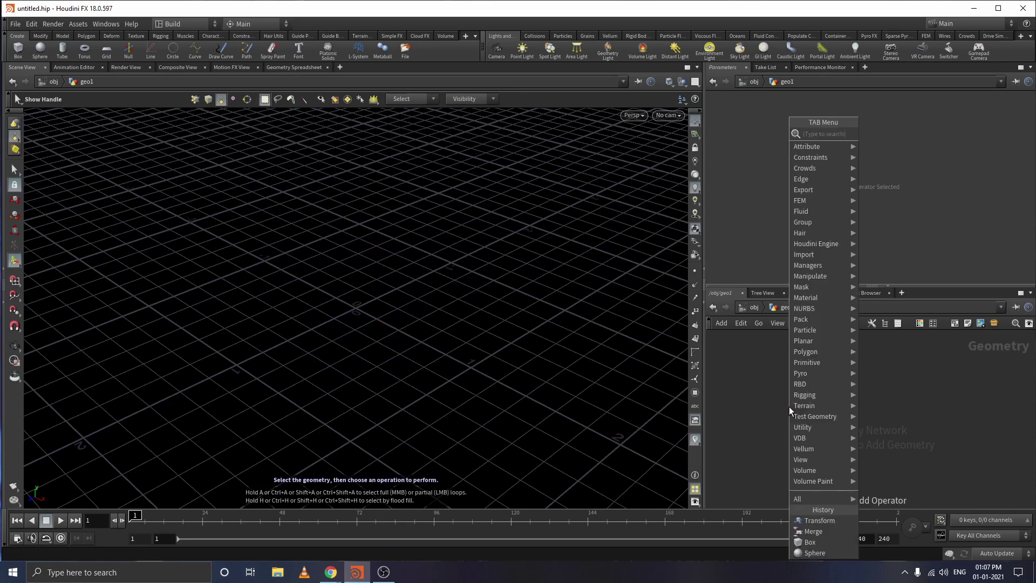
text(sph)
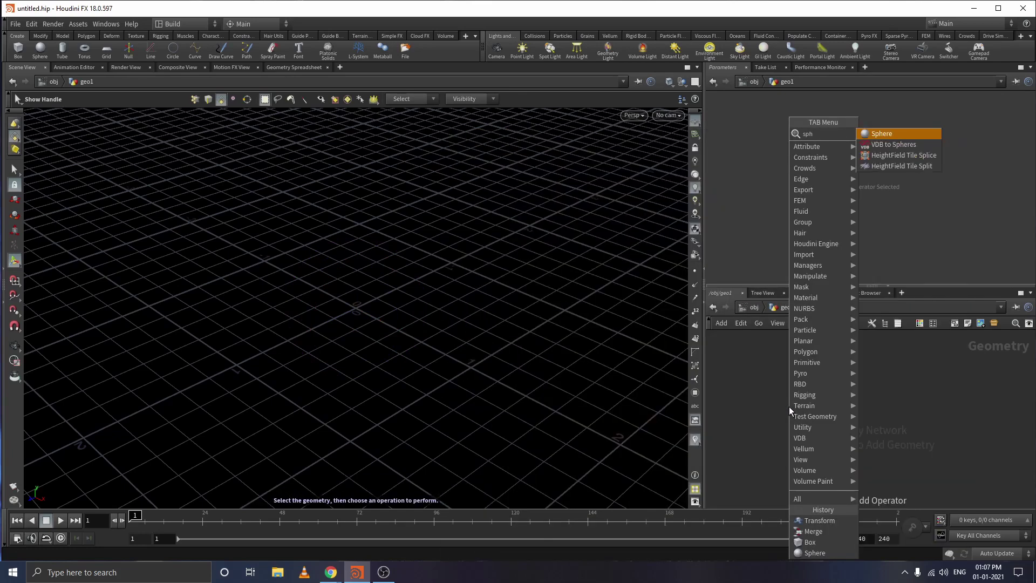
text(er)
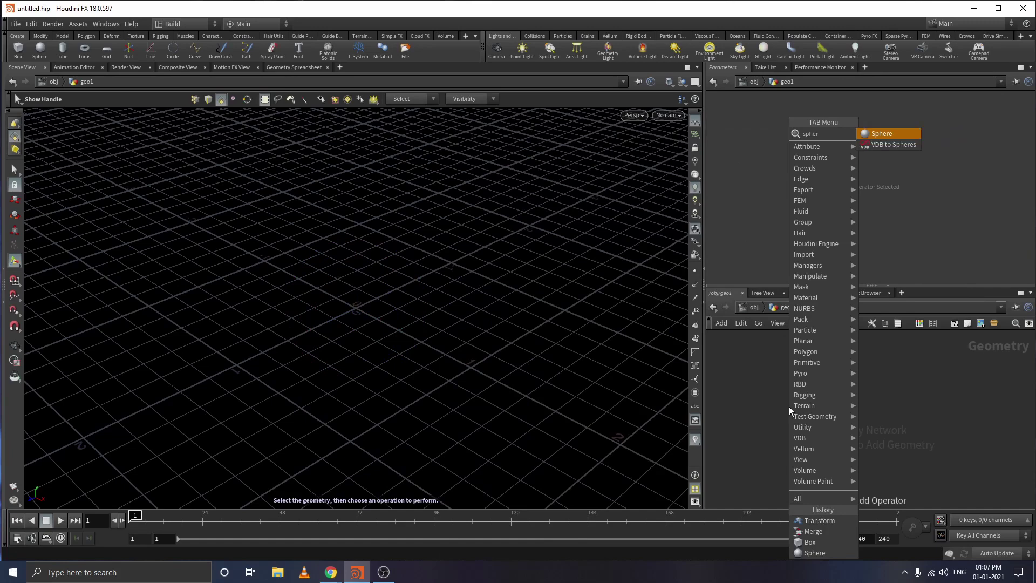
key(Return)
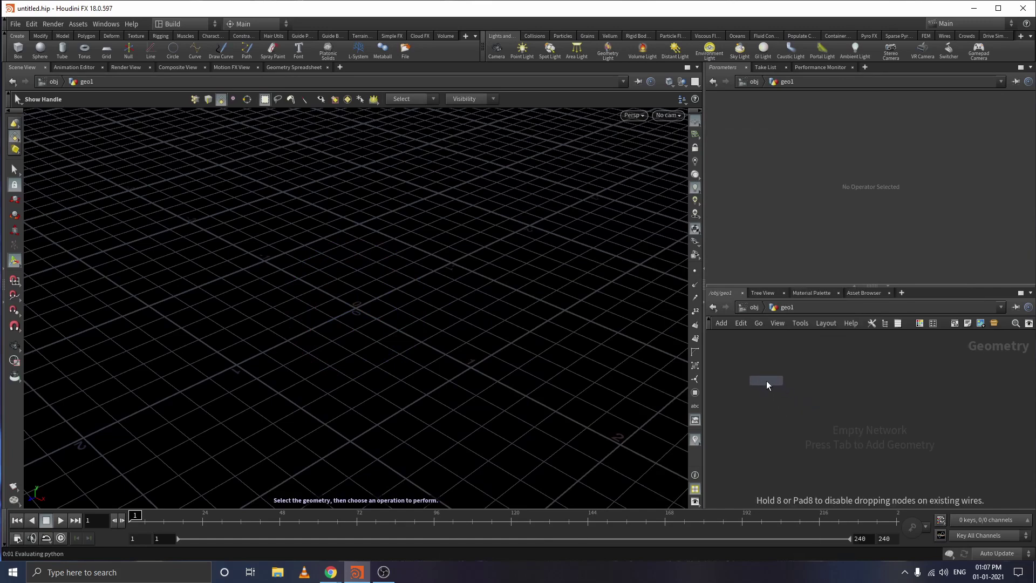
click(768, 379)
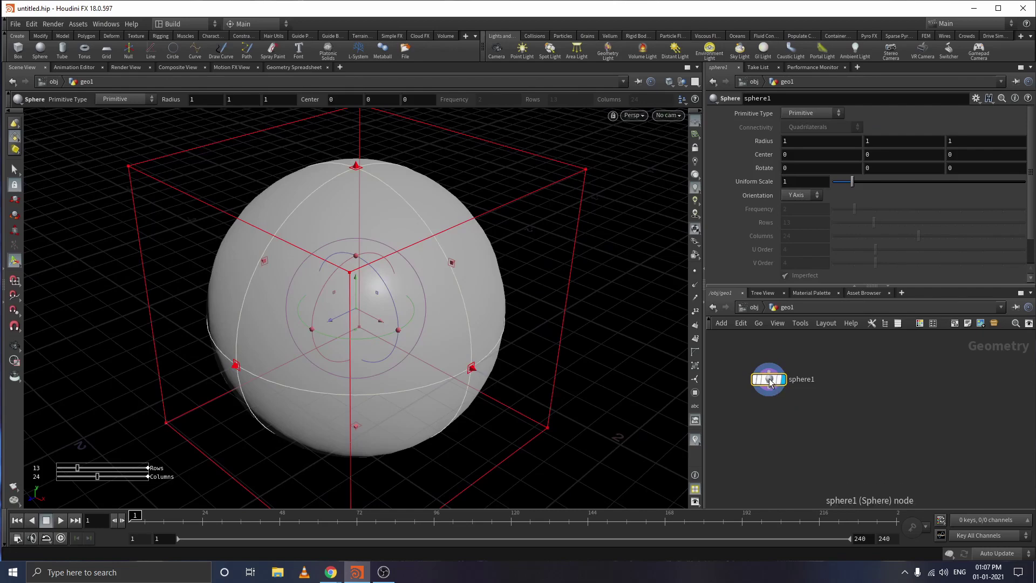
click(789, 438)
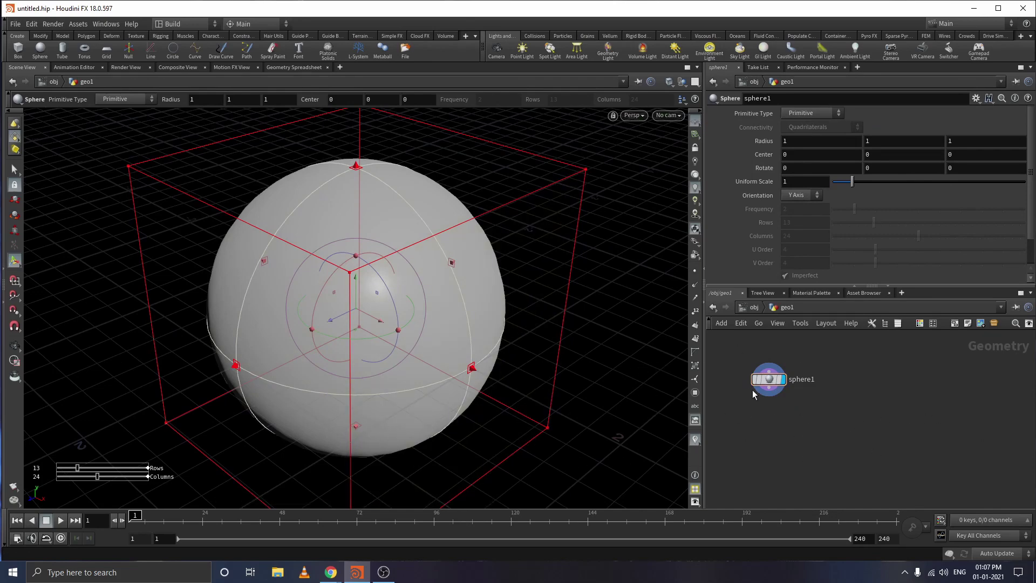
Wire sphere1 into a displayed transform1 and move the sphere to Translate X -2.56833.
key(Tab)
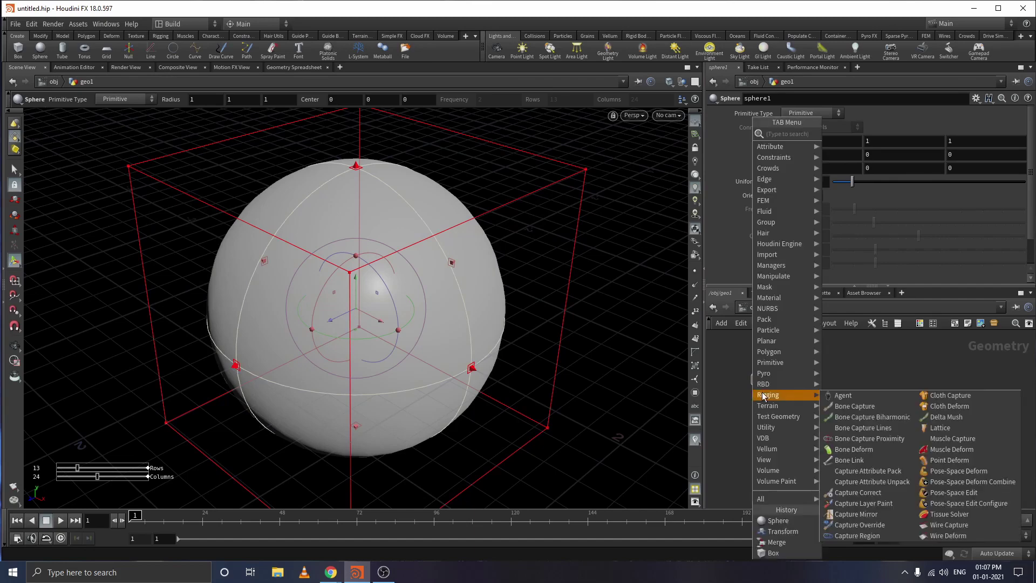
text(tra)
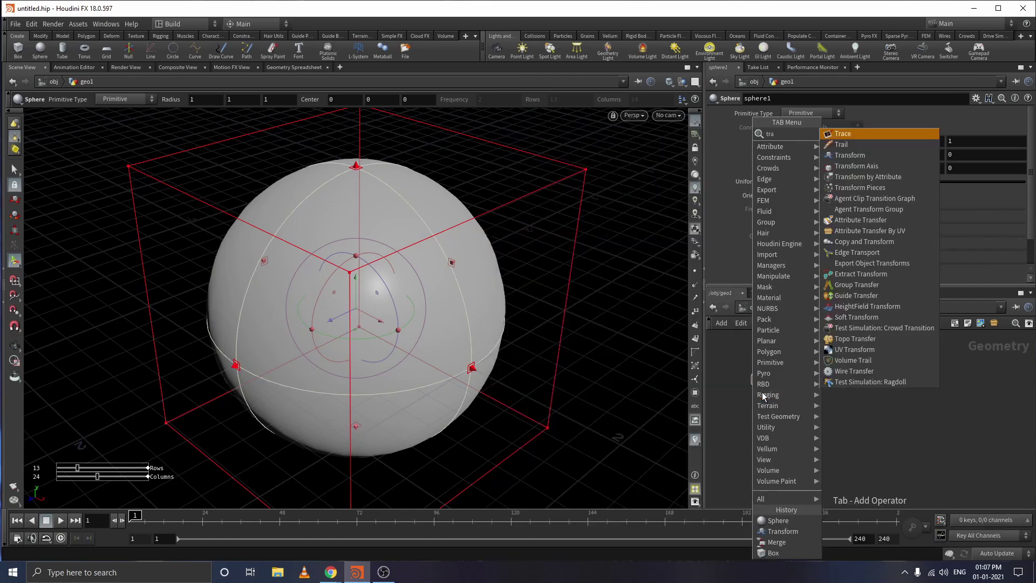
text(ns)
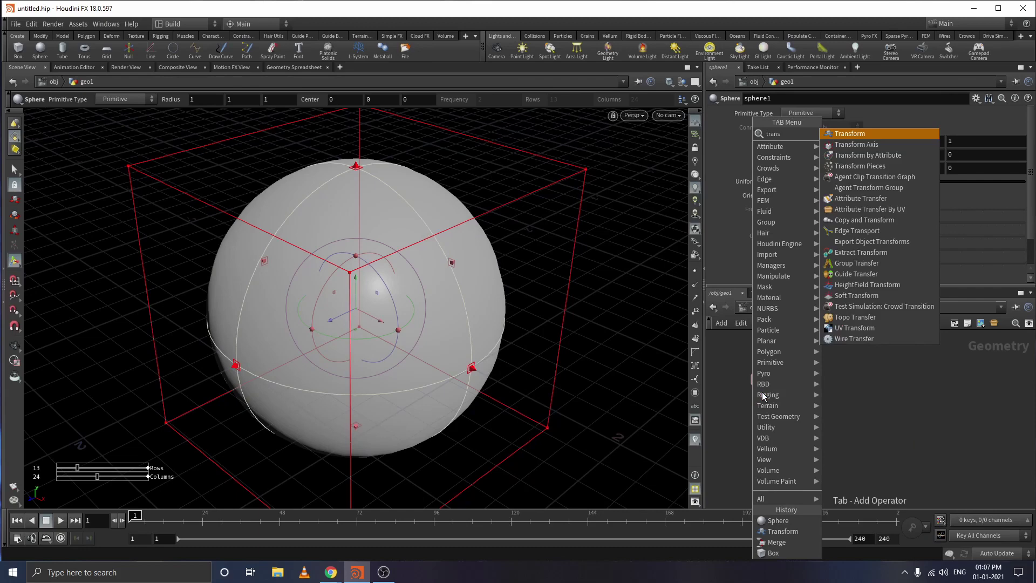
key(Return)
click(772, 421)
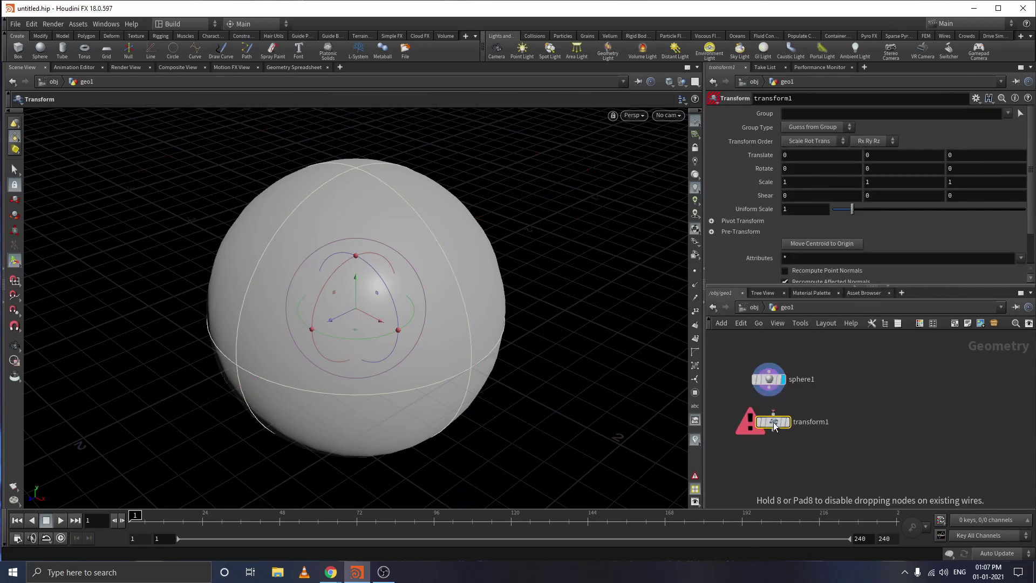
drag(774, 394, 776, 429)
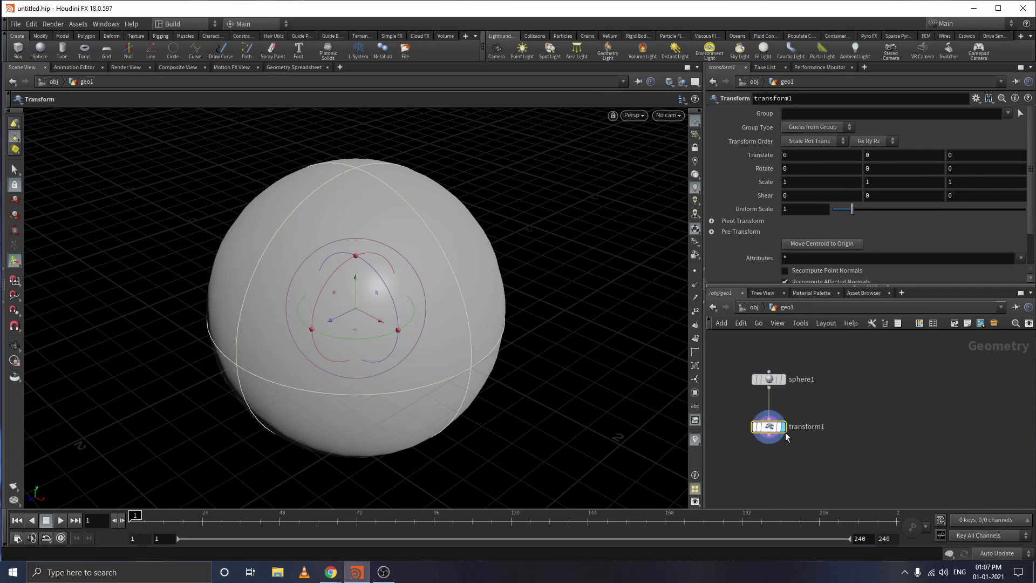
click(784, 431)
mouse_move(379, 322)
mouse_down()
mouse_move(183, 255)
mouse_move(141, 254)
mouse_up()
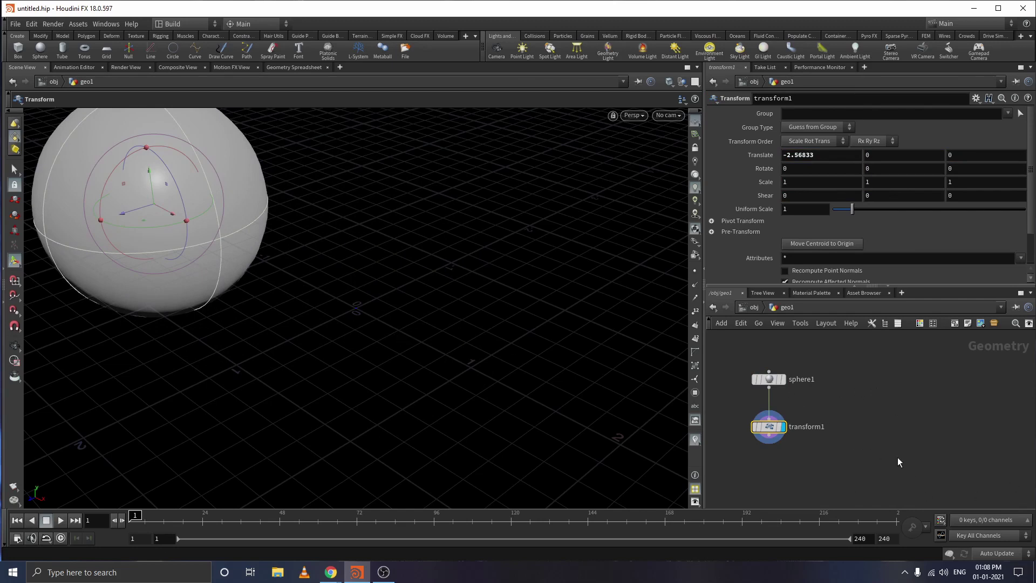
Add an unconnected box1 node to the right of sphere1.
key(Tab)
text(b)
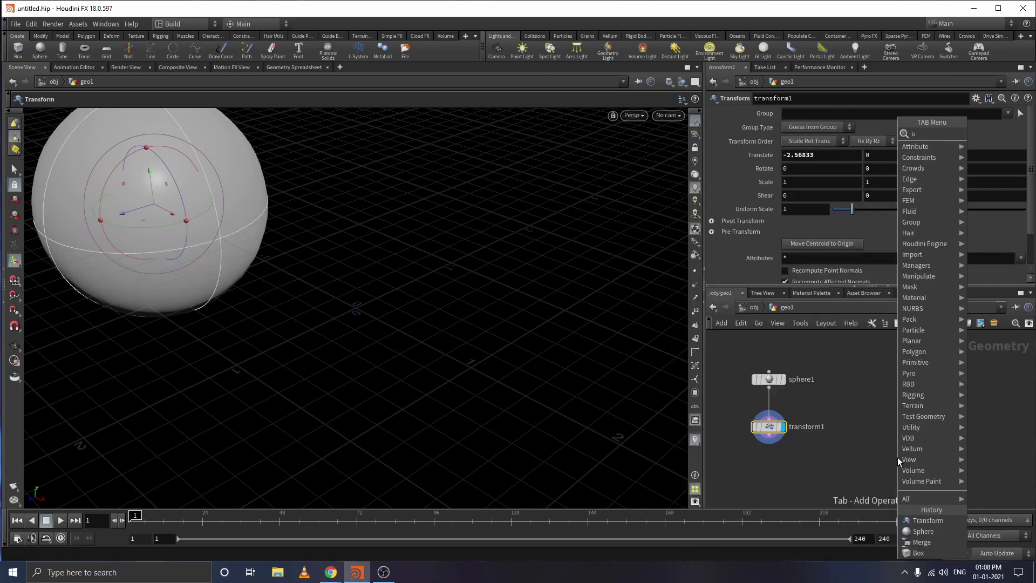
text(ox)
key(Return)
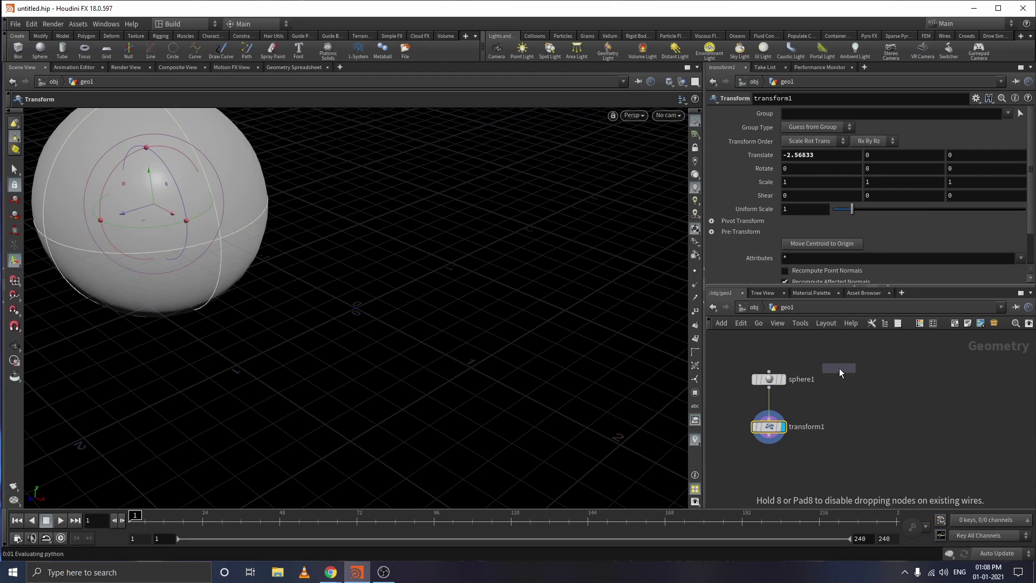
click(858, 379)
drag(862, 384, 870, 384)
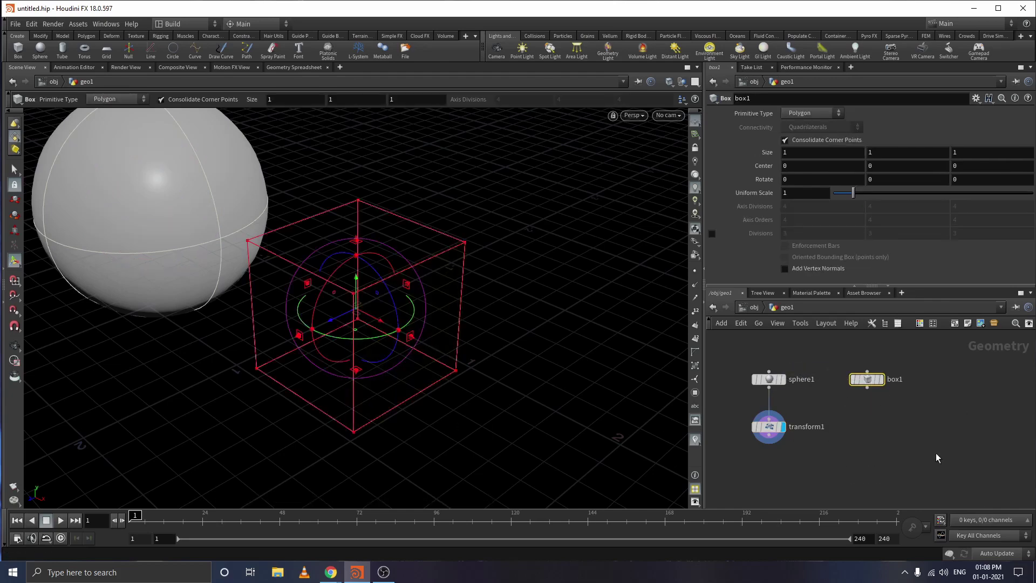
click(739, 406)
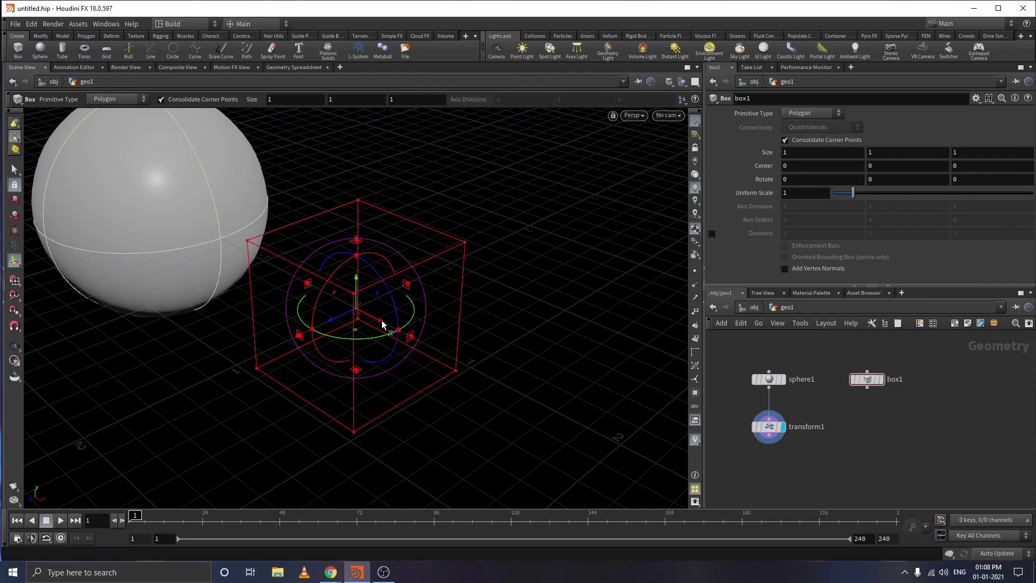
Slide the box along positive X, then reselect transform1.
drag(380, 322, 453, 357)
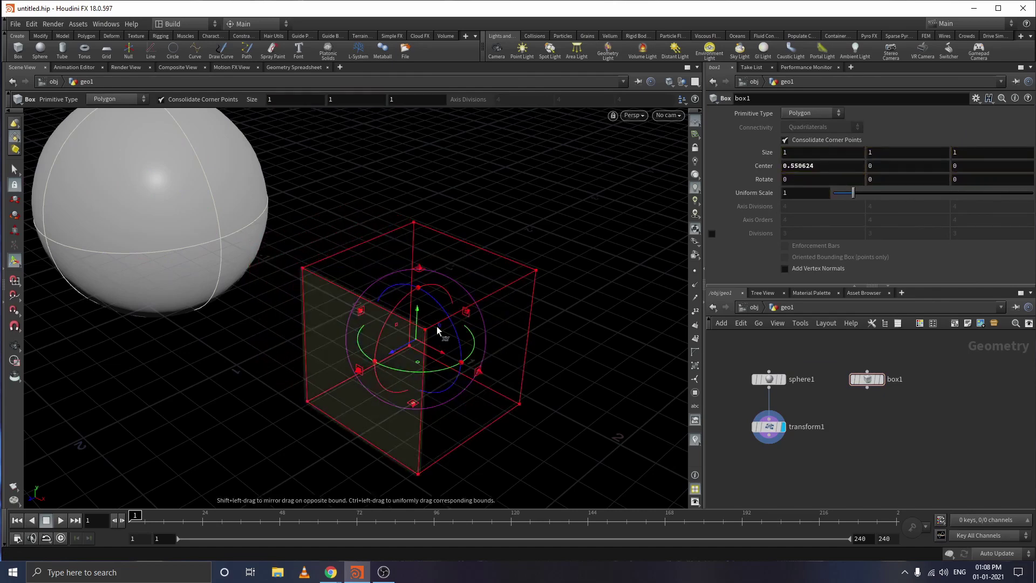
click(769, 380)
click(782, 435)
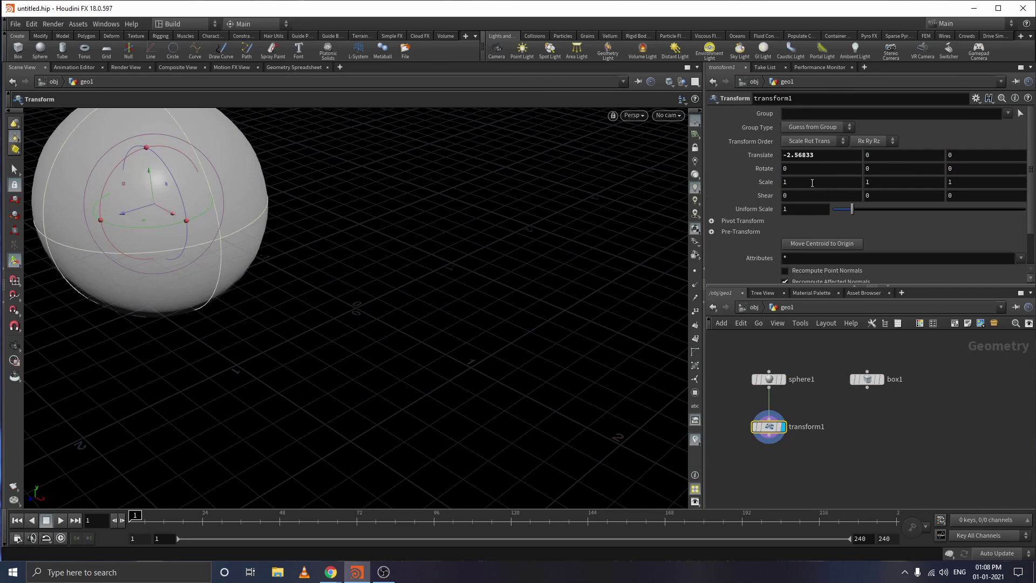
Set transform1's Uniform Scale to 0.79 and template box1 as a wireframe reference.
drag(852, 212, 847, 212)
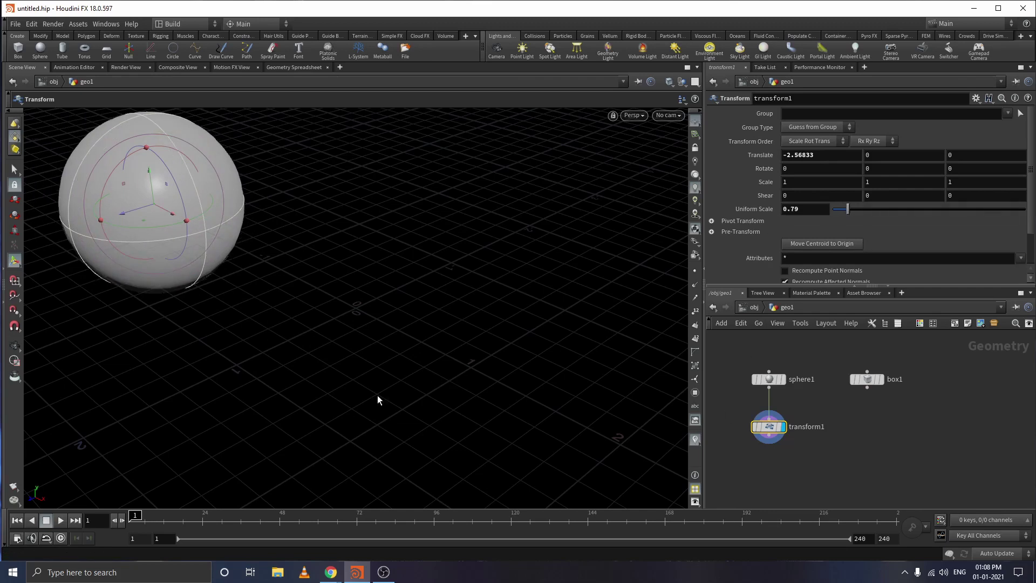
click(876, 377)
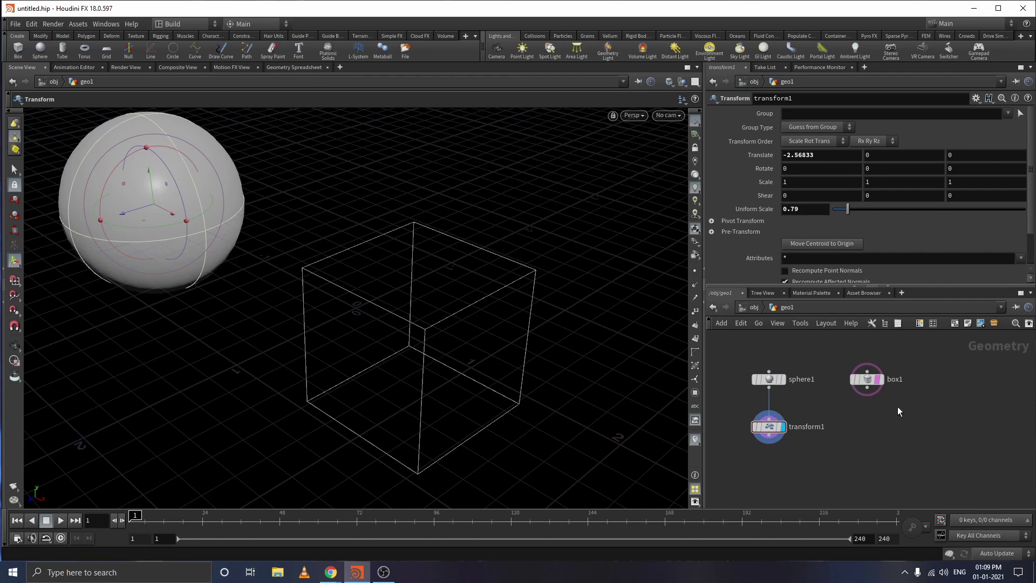
drag(771, 432, 794, 449)
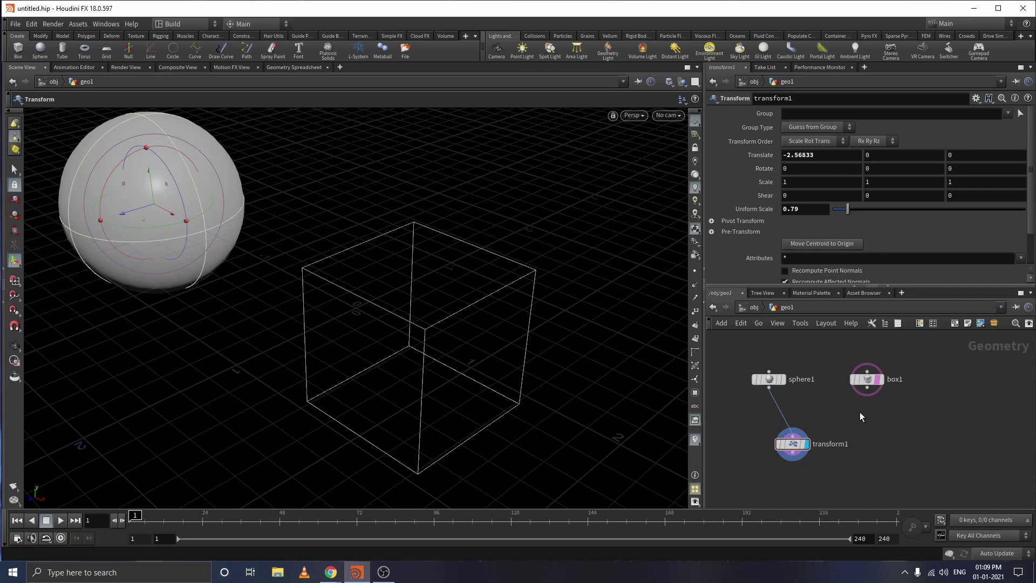
drag(792, 447, 779, 427)
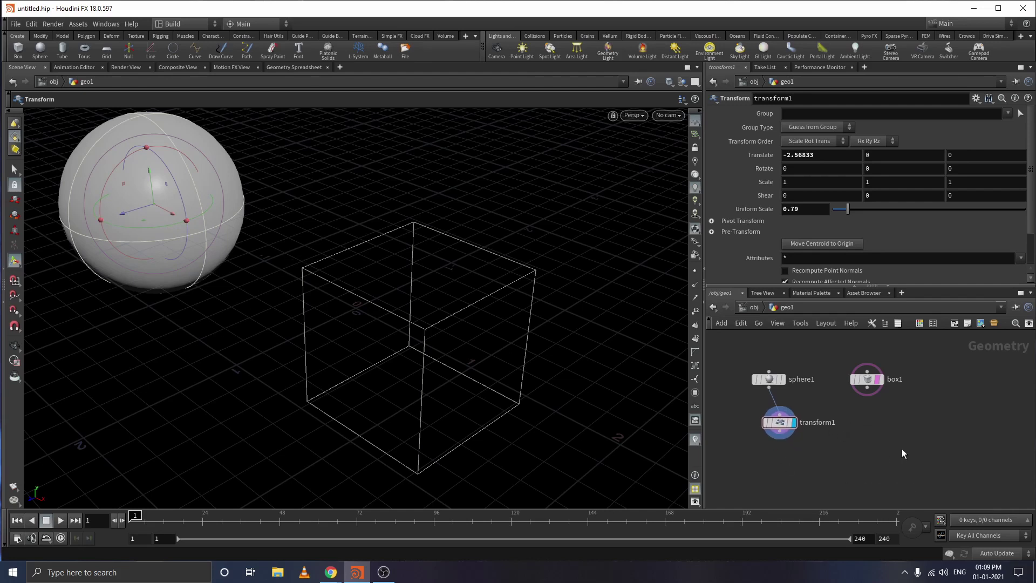
Add a merge1 node fed by transform1 and box1.
key(Tab)
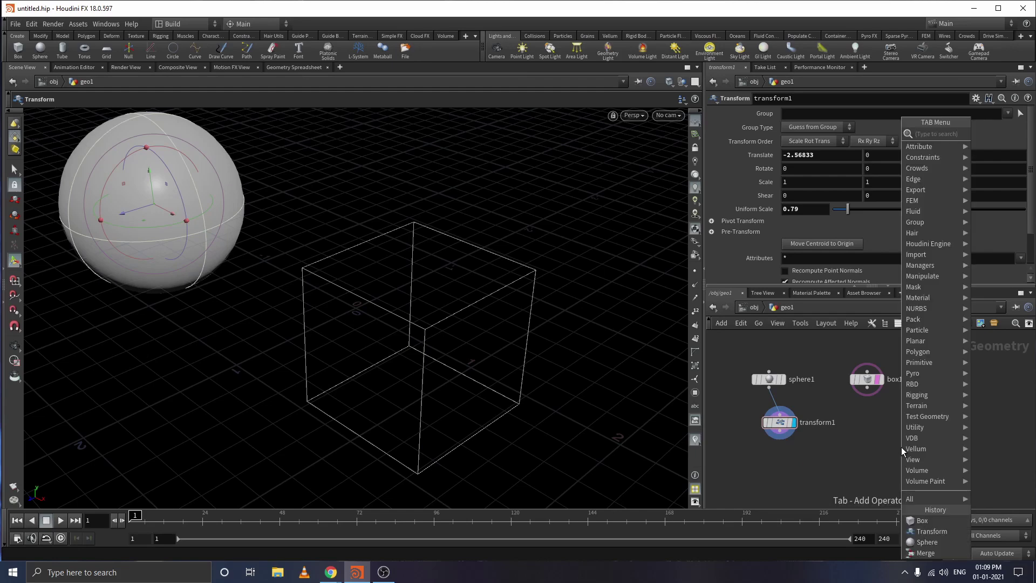
text(merge)
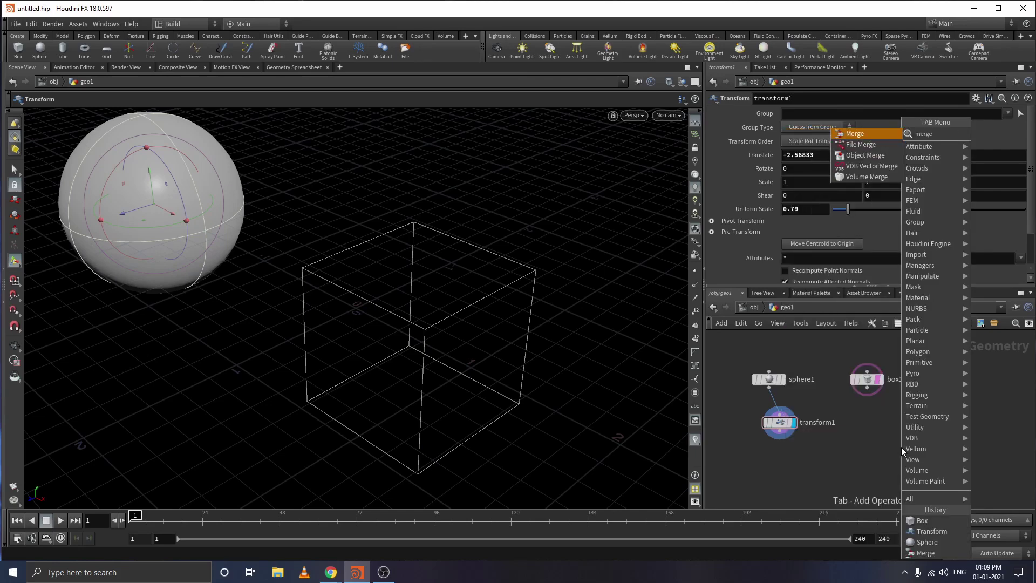
key(Return)
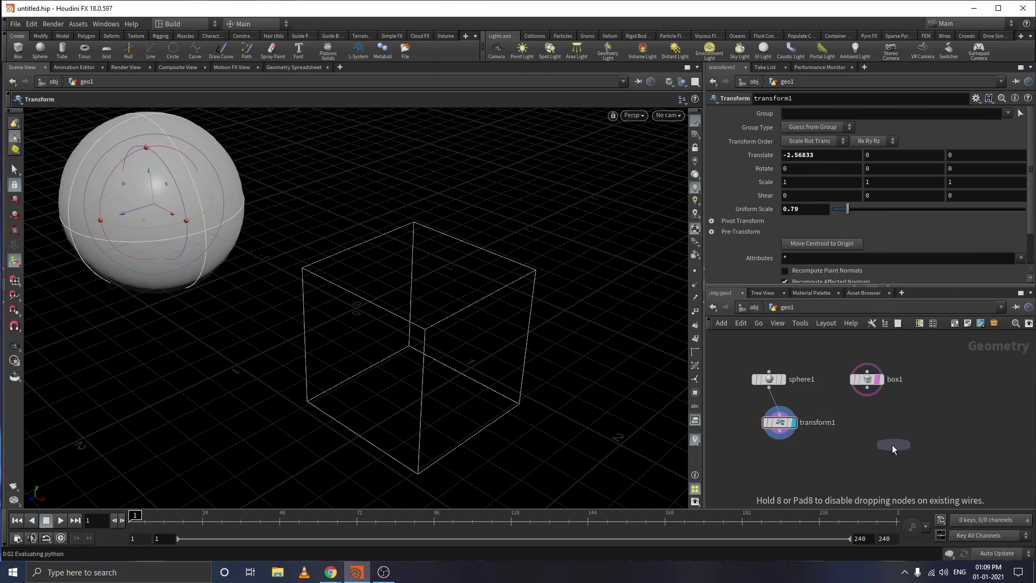
click(836, 449)
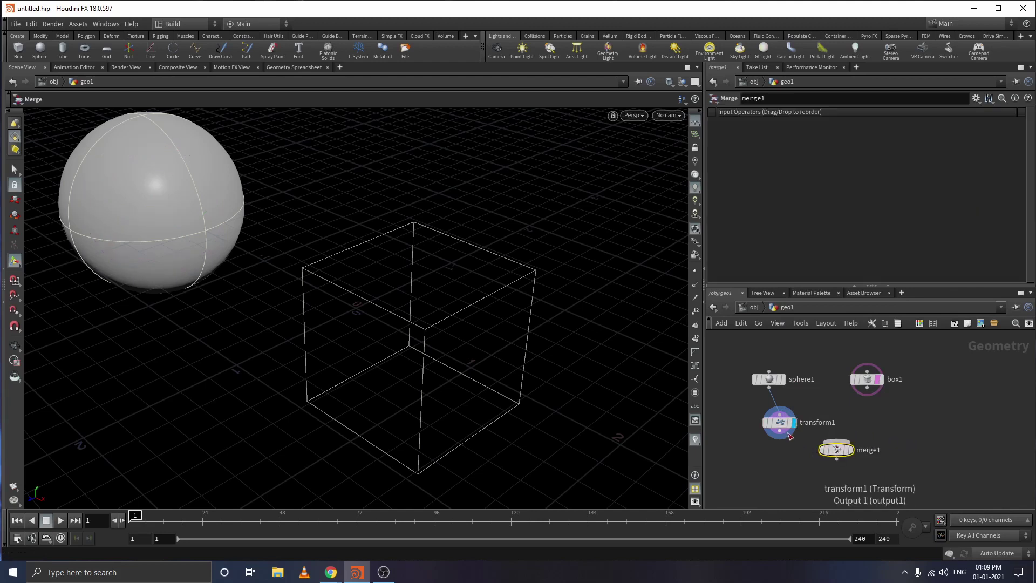
drag(782, 435, 836, 441)
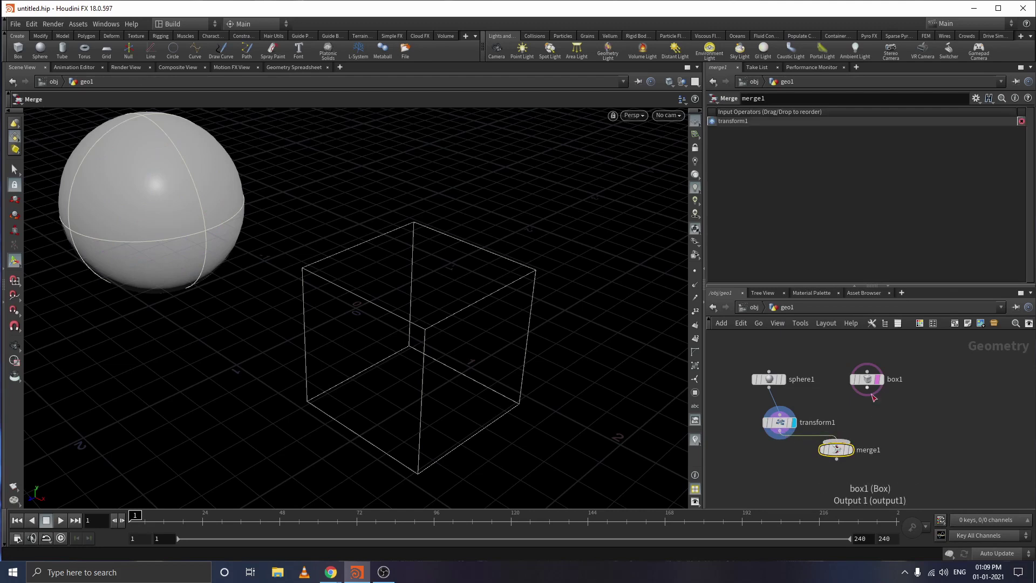
drag(869, 389, 855, 438)
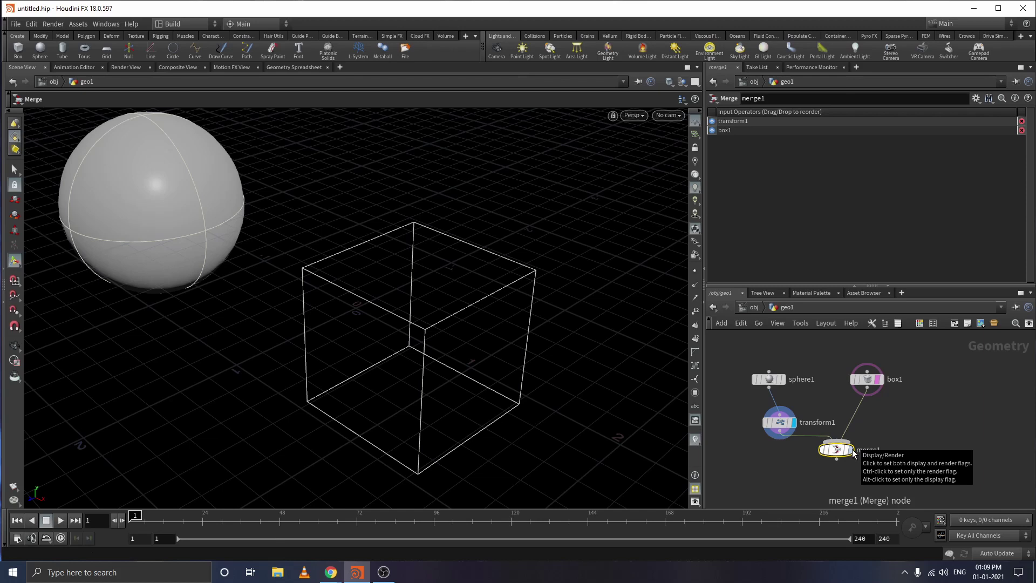
Display merge1, briefly check box1 alone, then display merge1 again.
click(851, 450)
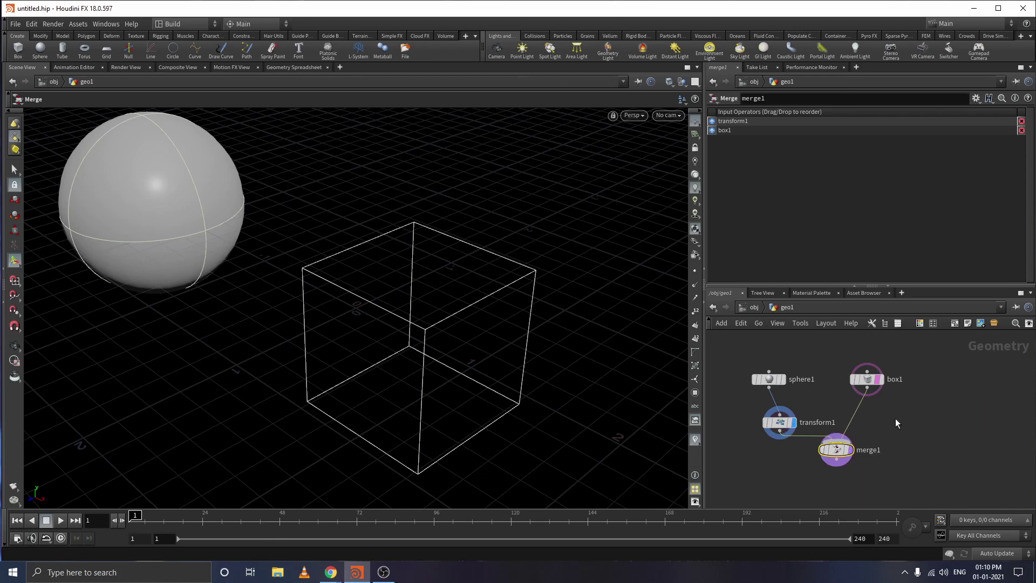
key(r)
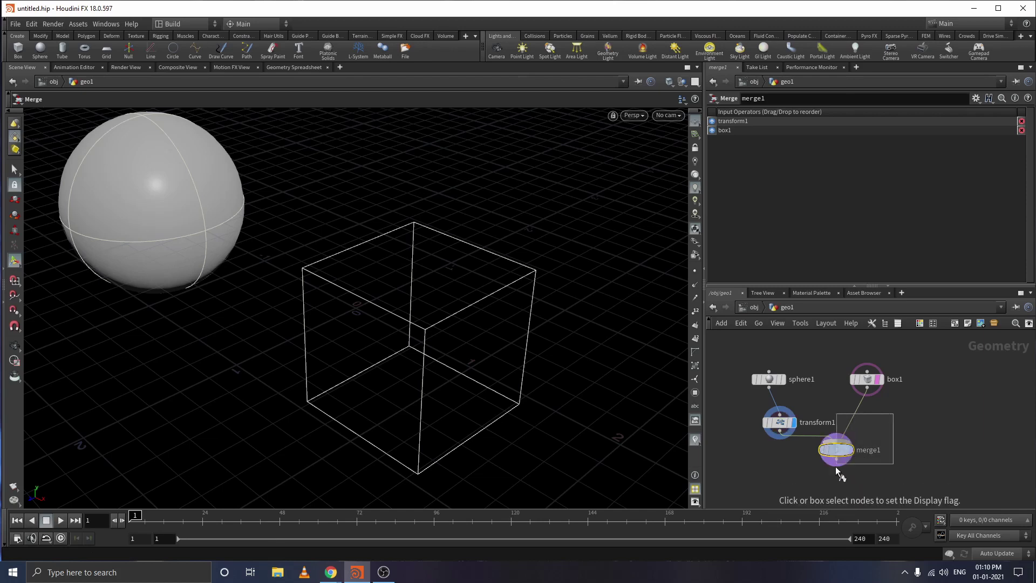
click(835, 463)
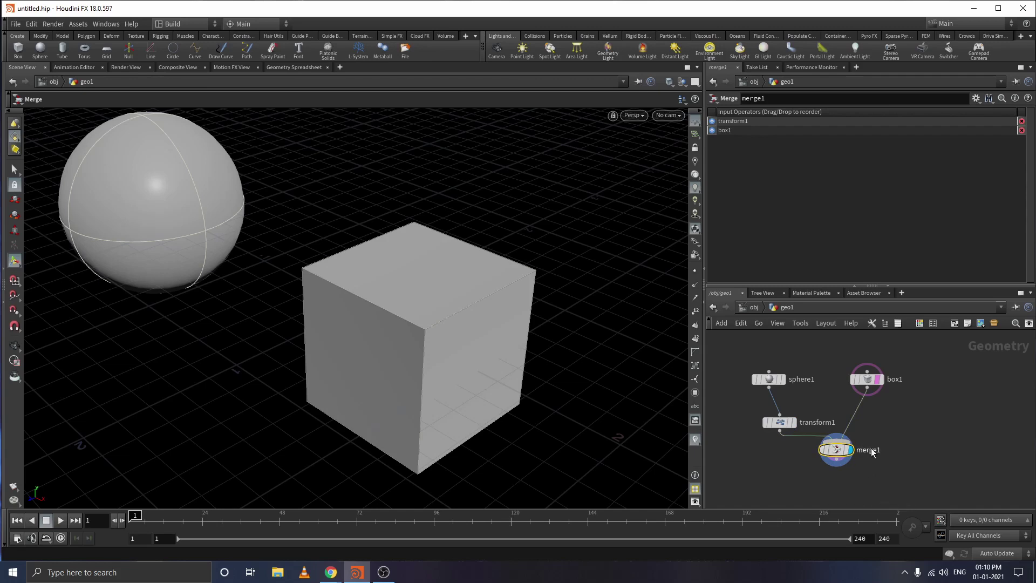
click(878, 380)
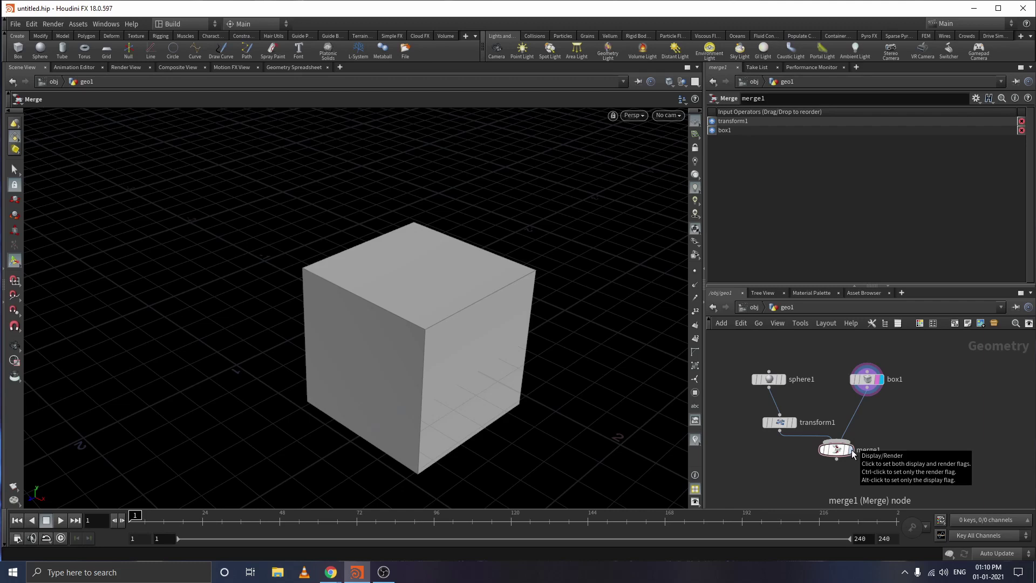
click(852, 451)
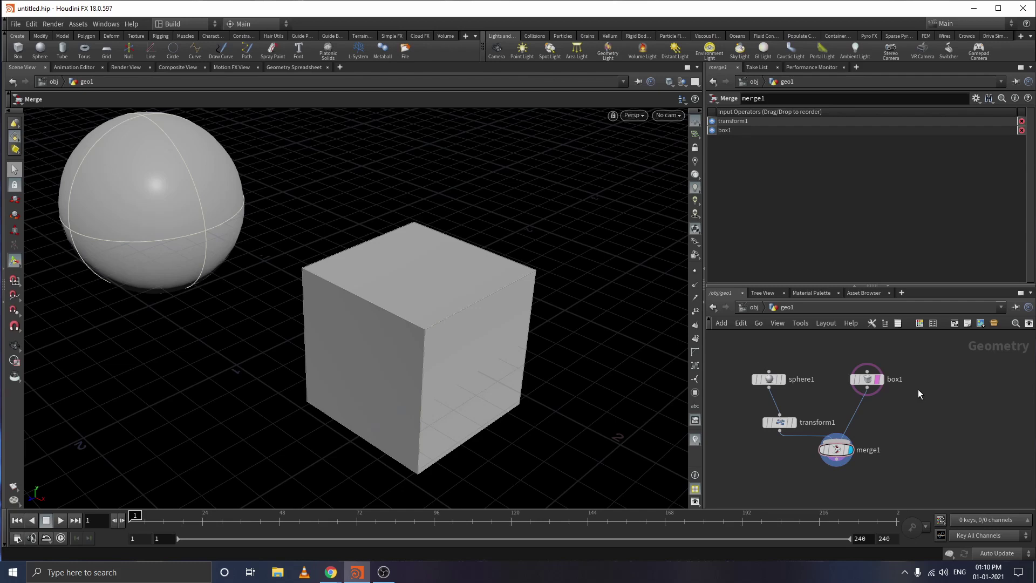
Add a grid1 node and set its Size to 5 by 5.
key(Tab)
text(gri)
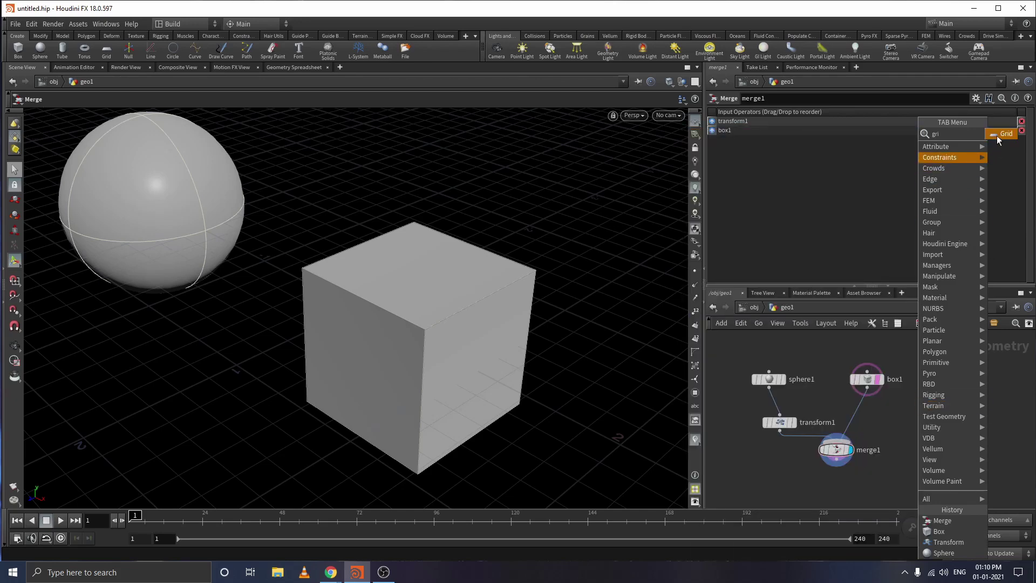
click(998, 134)
click(950, 383)
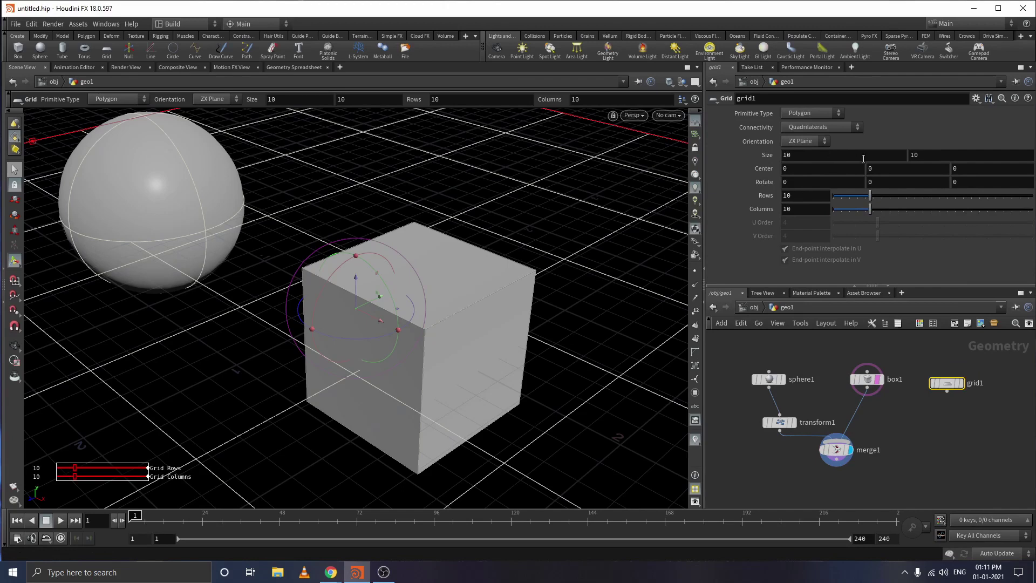
mouse_move(860, 157)
middle_down()
mouse_move(818, 161)
mouse_move(863, 157)
middle_up()
text(8.5)
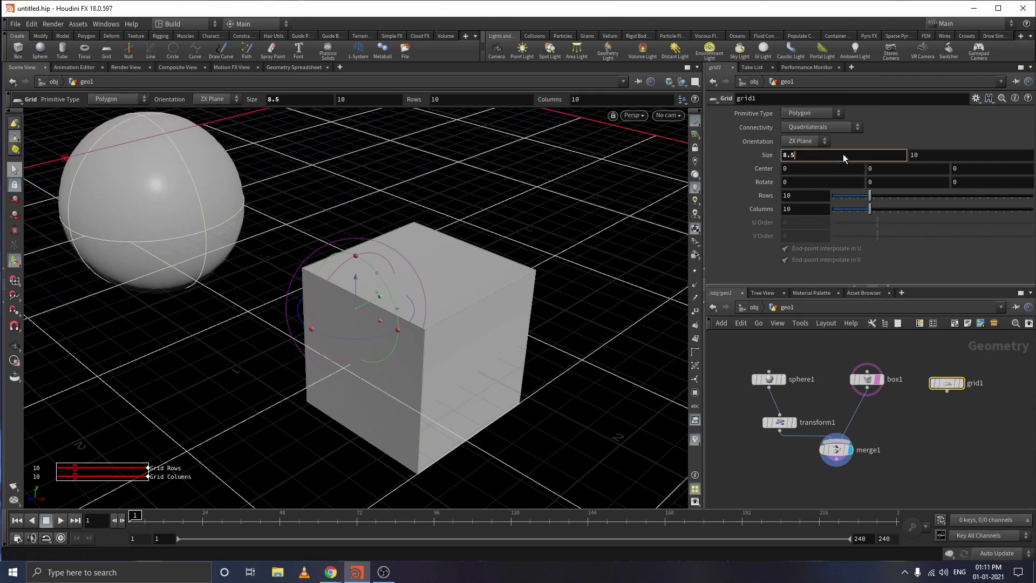
click(807, 155)
key(Tab)
text(5)
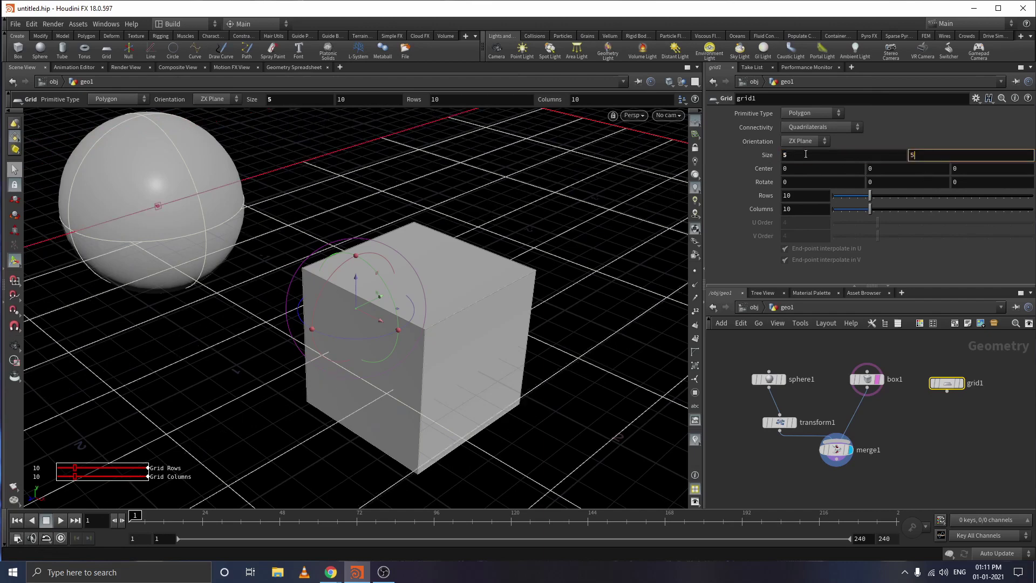
key(Return)
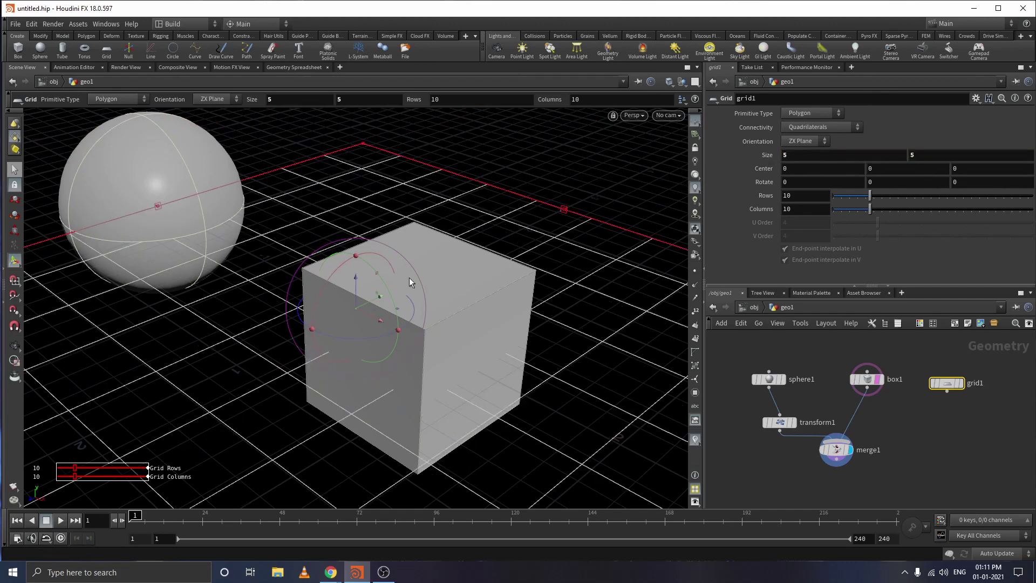
Orbit and pan the viewport to inspect the 5 by 5 grid.
key(Escape)
mouse_move(523, 166)
mouse_down()
mouse_move(522, 328)
mouse_move(535, 269)
mouse_move(551, 332)
mouse_move(558, 291)
mouse_move(568, 391)
mouse_move(573, 353)
mouse_up()
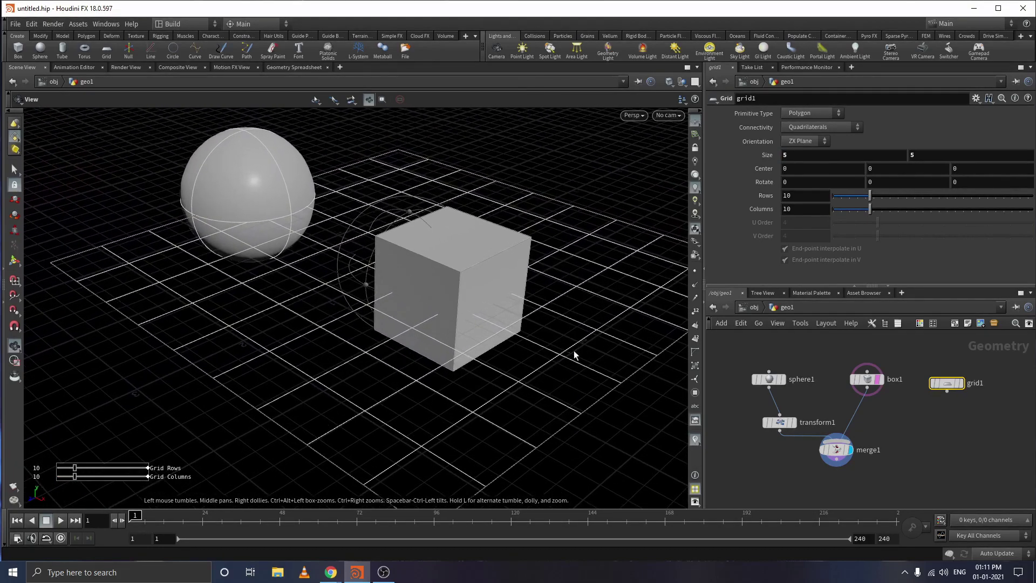
key(Return)
key(Escape)
mouse_move(587, 190)
middle_down()
mouse_move(467, 225)
mouse_move(510, 229)
mouse_move(487, 227)
mouse_move(497, 231)
middle_up()
key(Return)
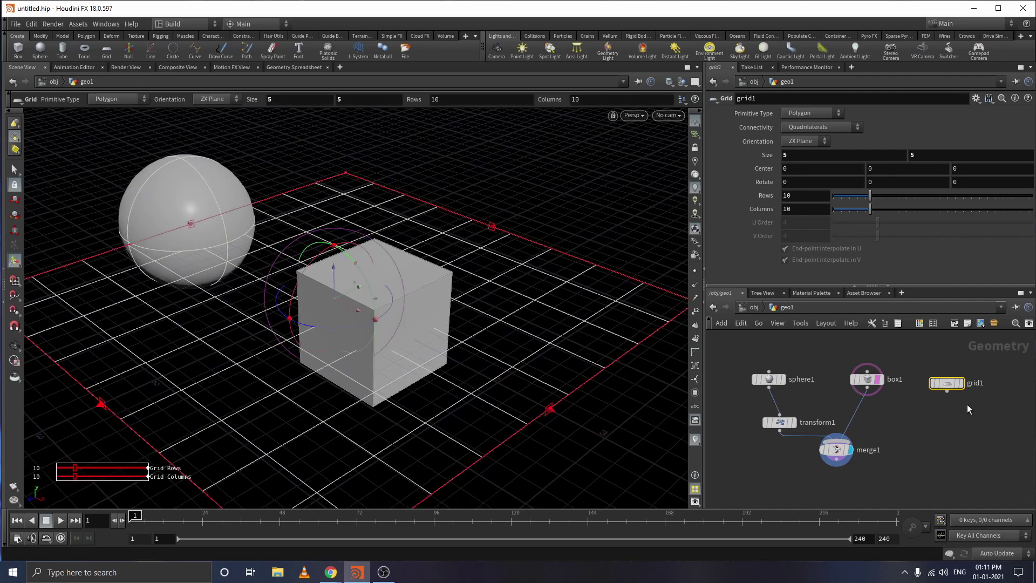
click(1002, 393)
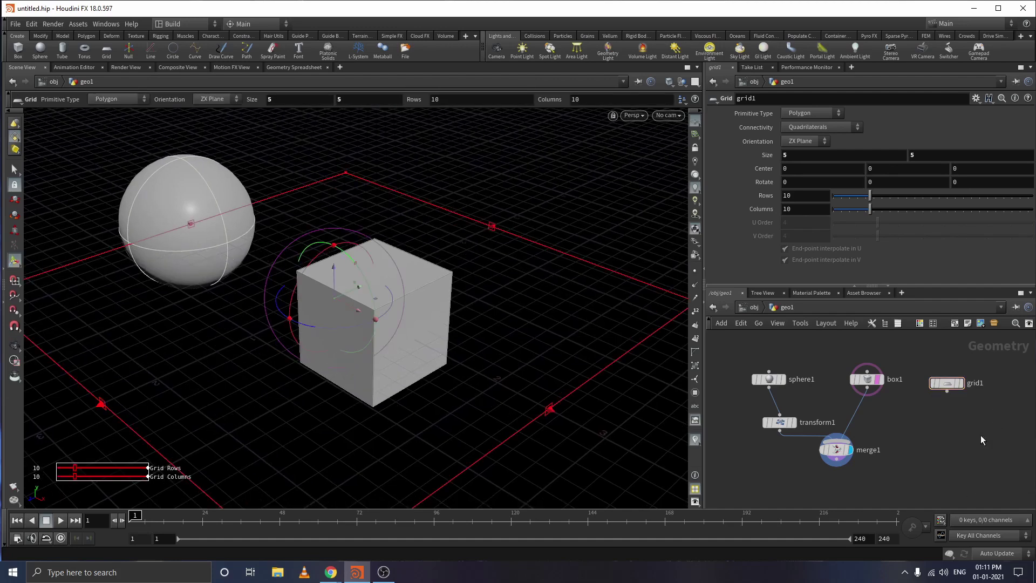
Add a tube1 node and position it beside grid1.
key(Tab)
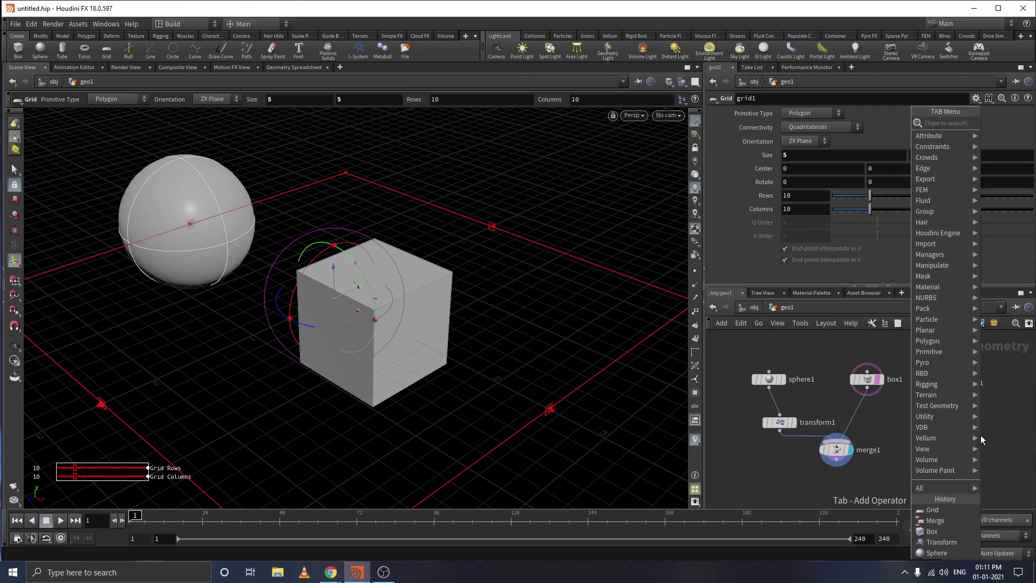
text(tube)
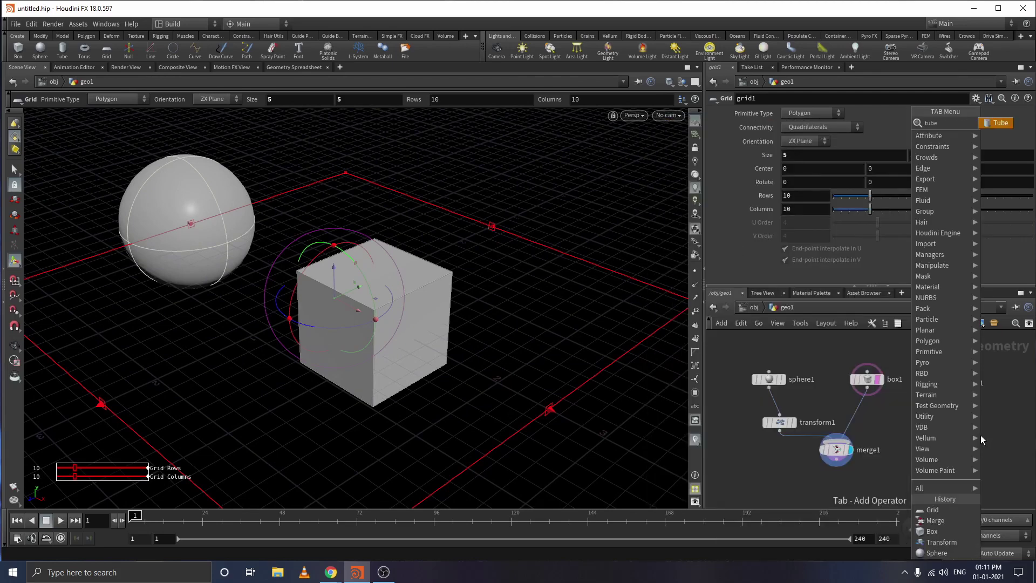
key(Return)
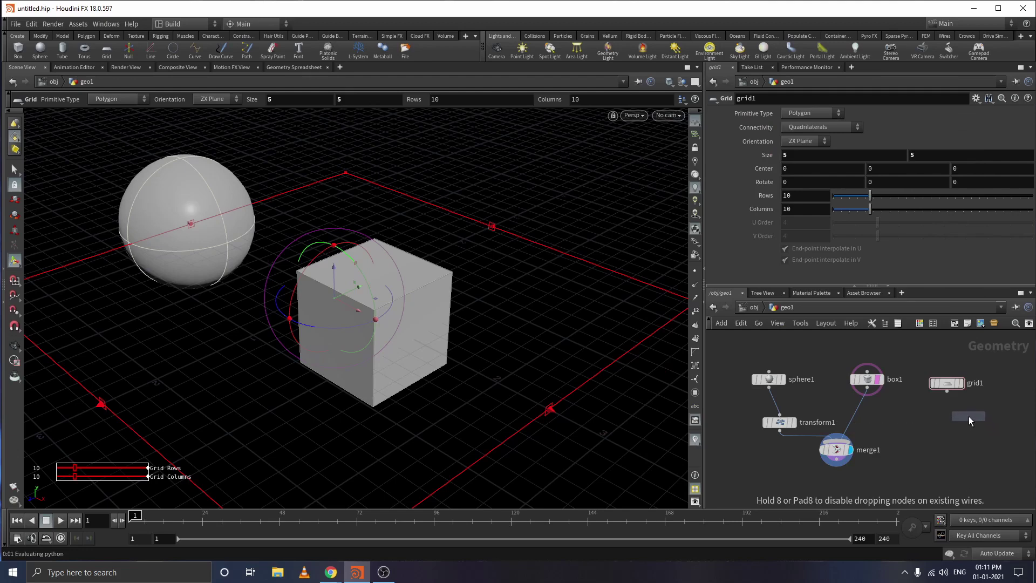
click(968, 416)
mouse_move(969, 416)
mouse_down()
mouse_move(999, 386)
mouse_move(941, 382)
mouse_up()
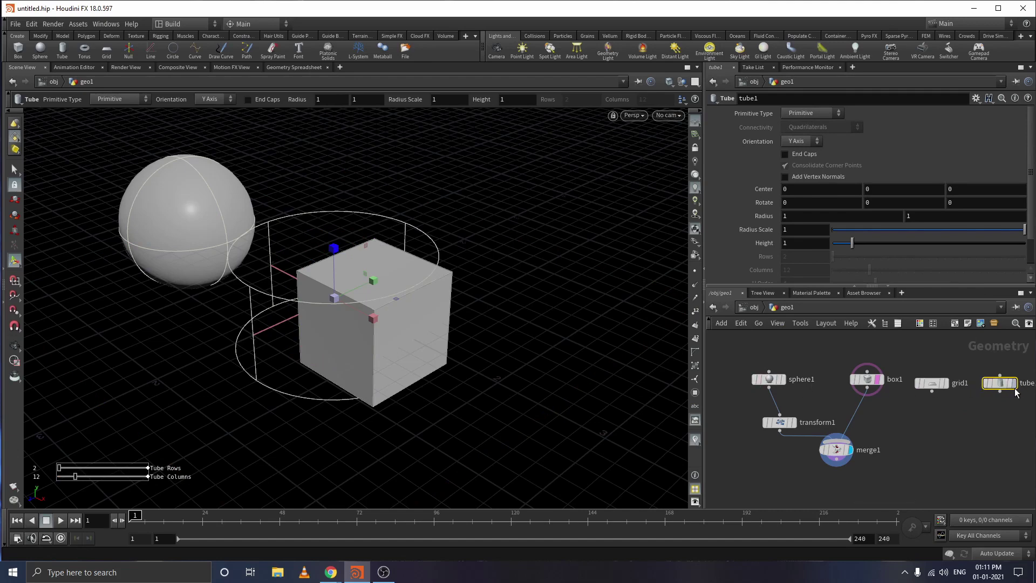
click(960, 423)
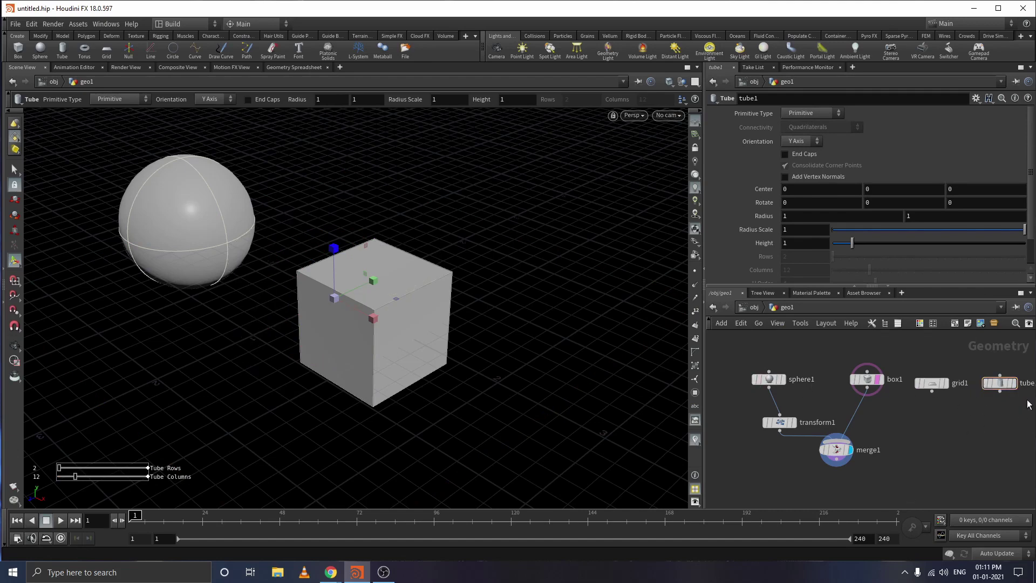
click(996, 382)
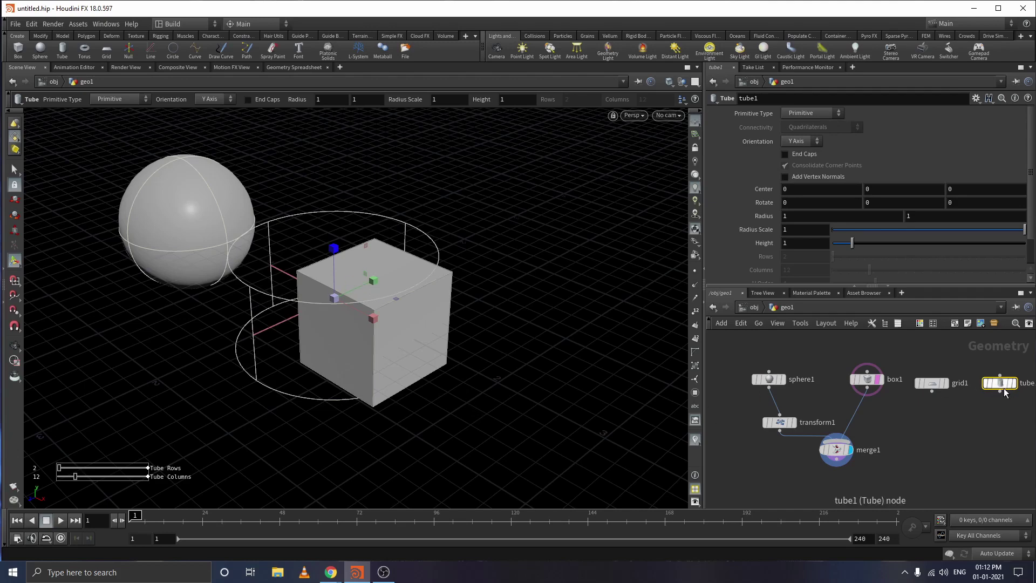
click(992, 413)
Wire tube1 into a new displayed transform2 node.
key(Tab)
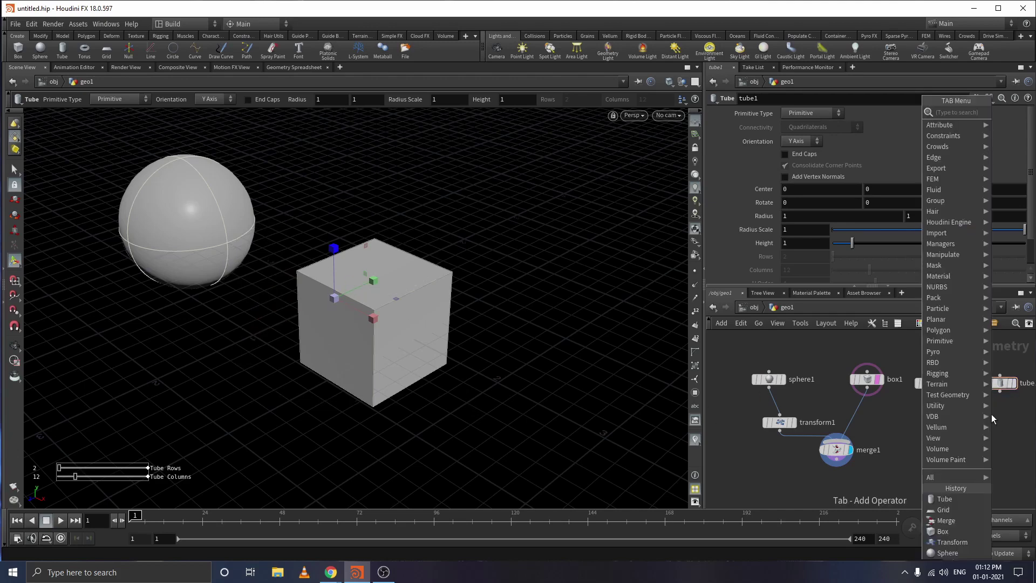
text(trs)
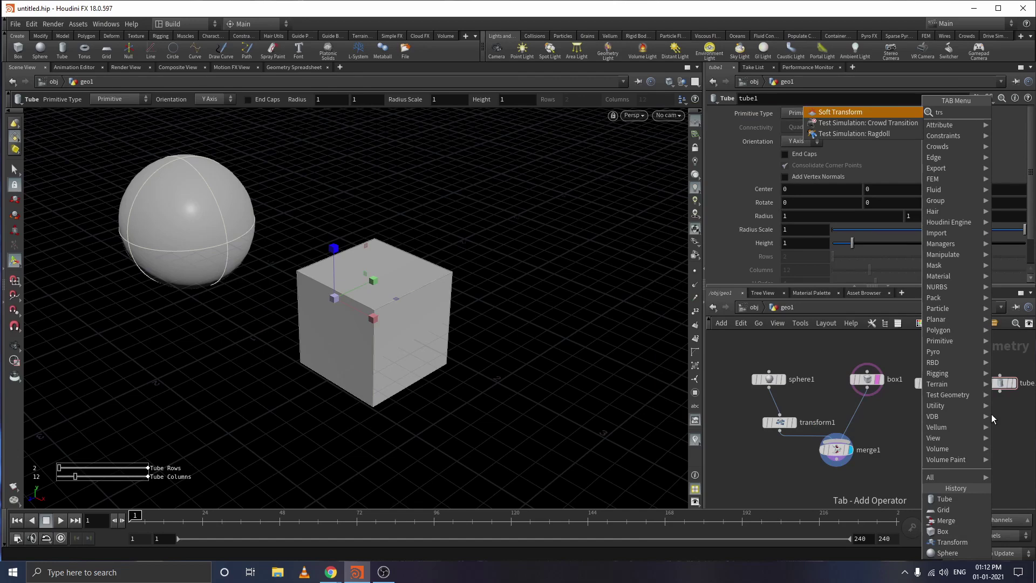
key(BackSpace)
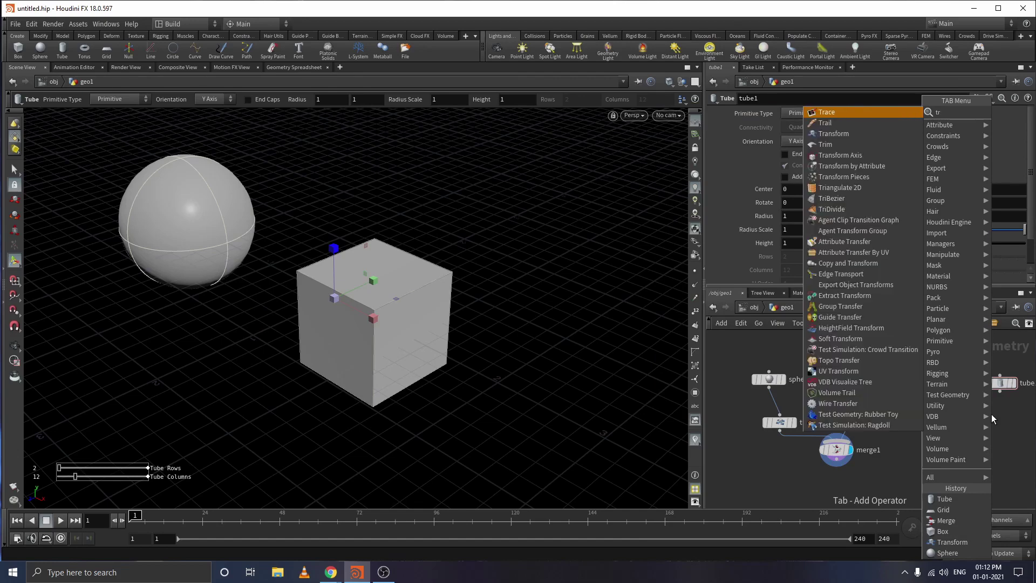
text(an)
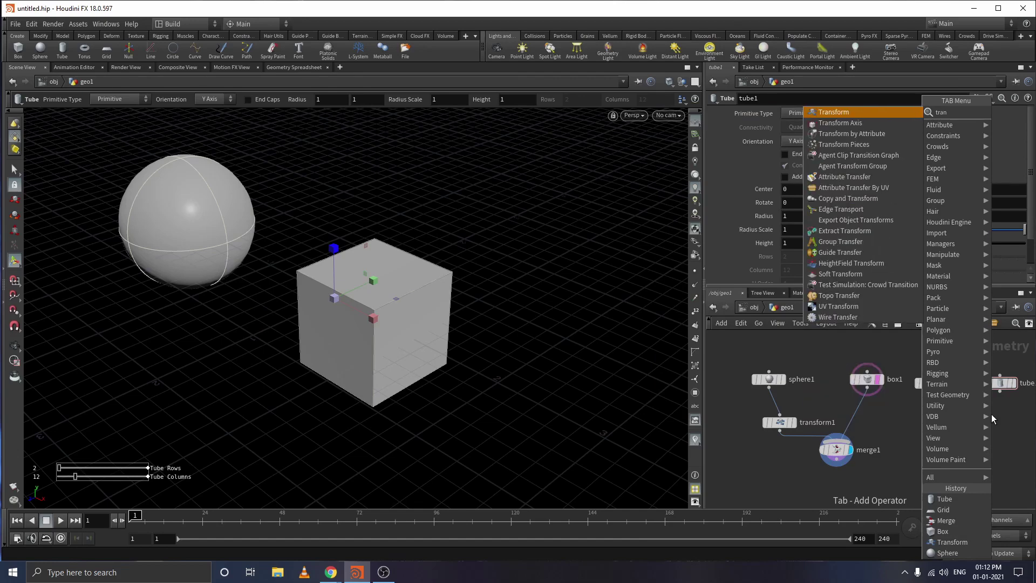
key(Return)
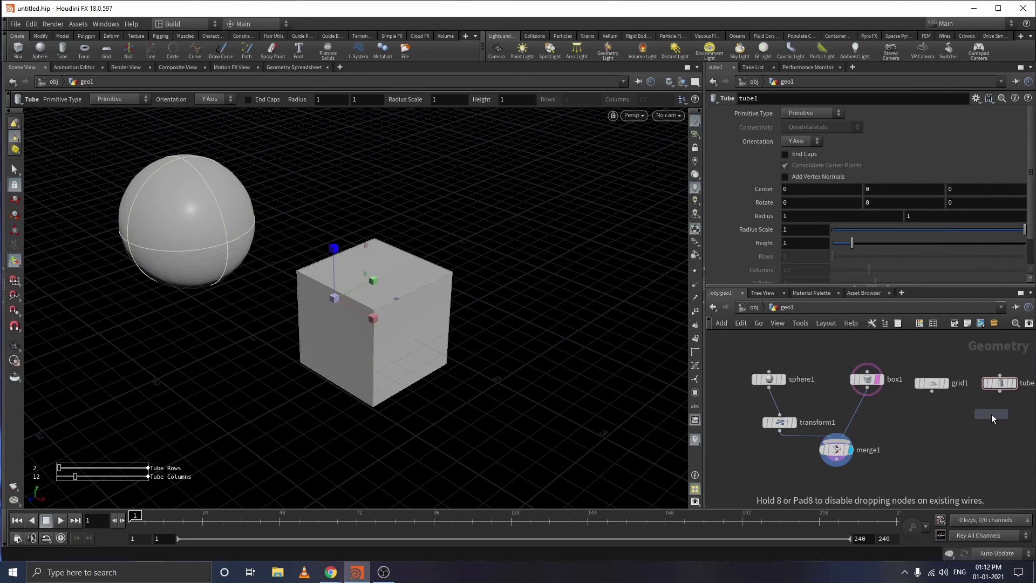
click(998, 412)
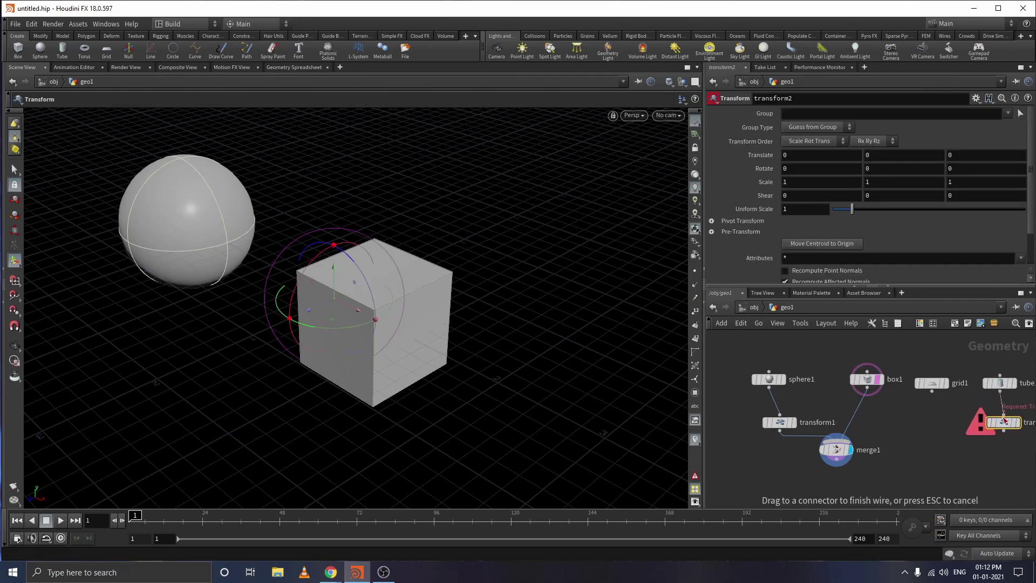
drag(1000, 390, 1008, 425)
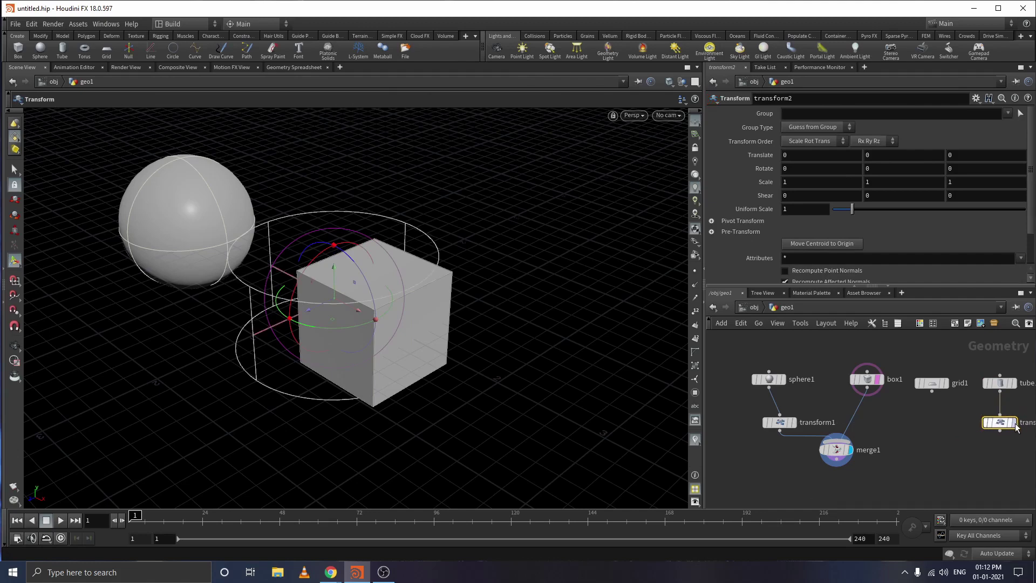
click(1014, 422)
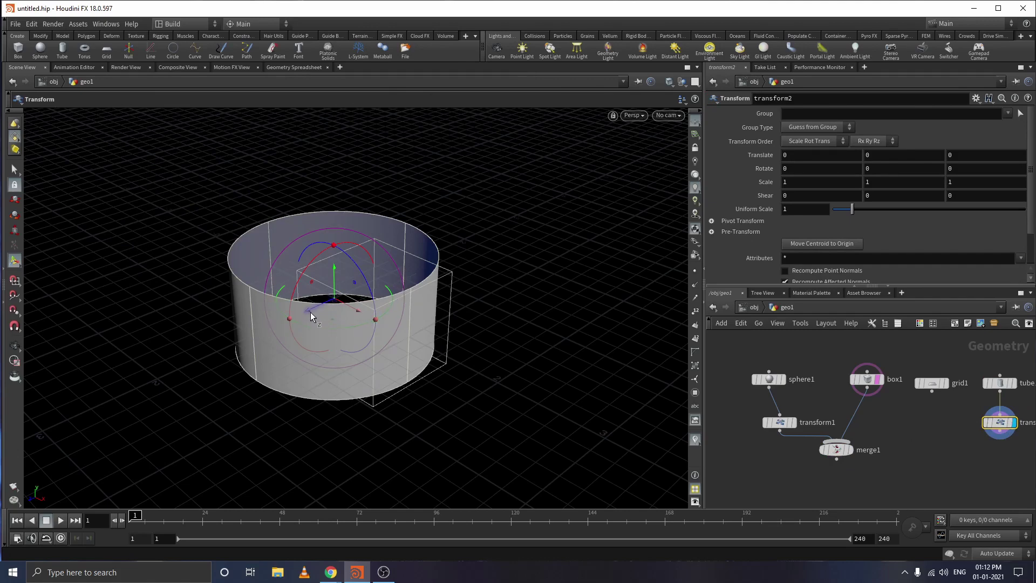
Move the tube to Translate Z -3.24696, away from the box.
drag(310, 312, 520, 231)
key(r)
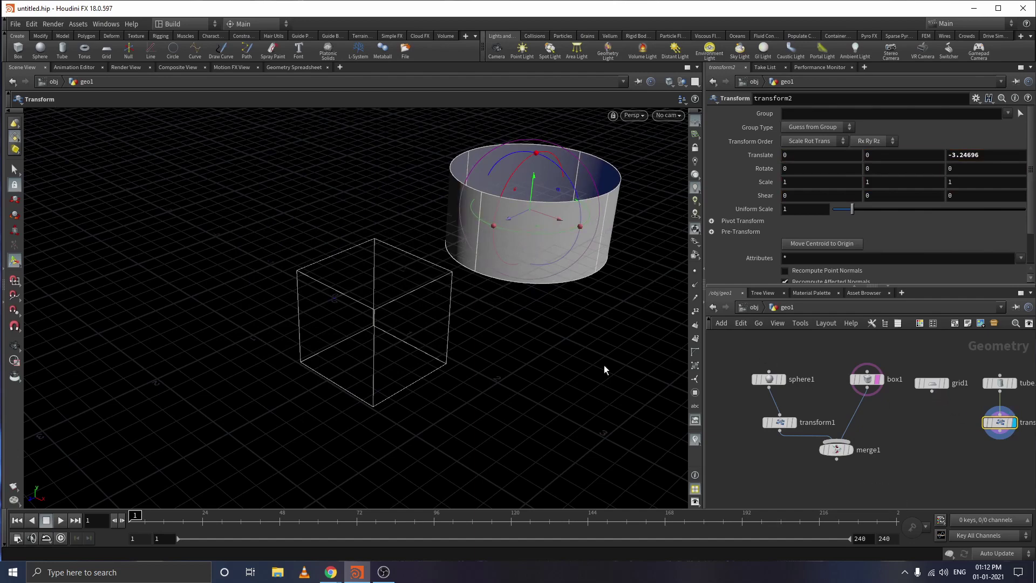
click(932, 391)
key(Escape)
Place a new merge2 node low in the network.
key(Tab)
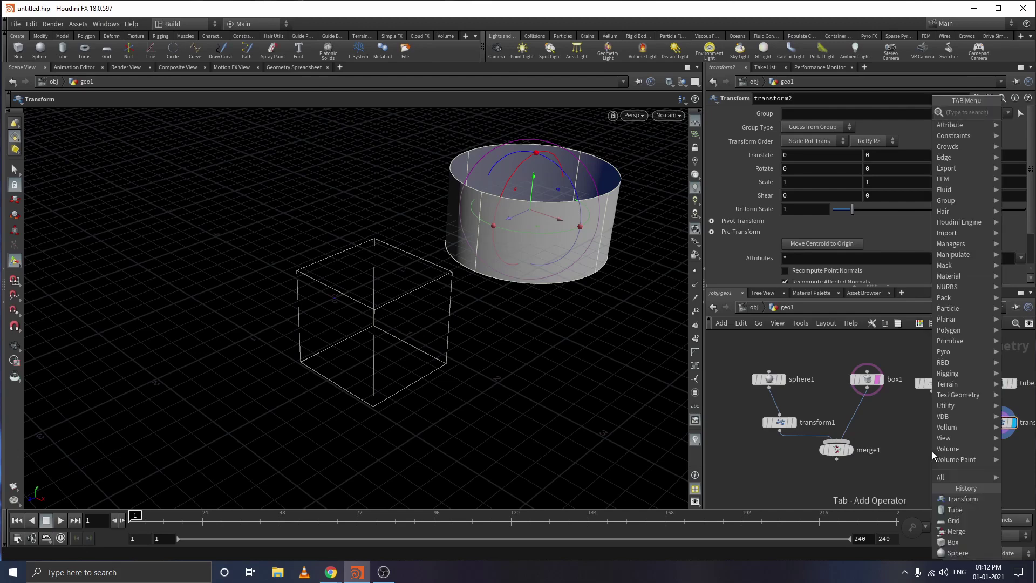
text(merge)
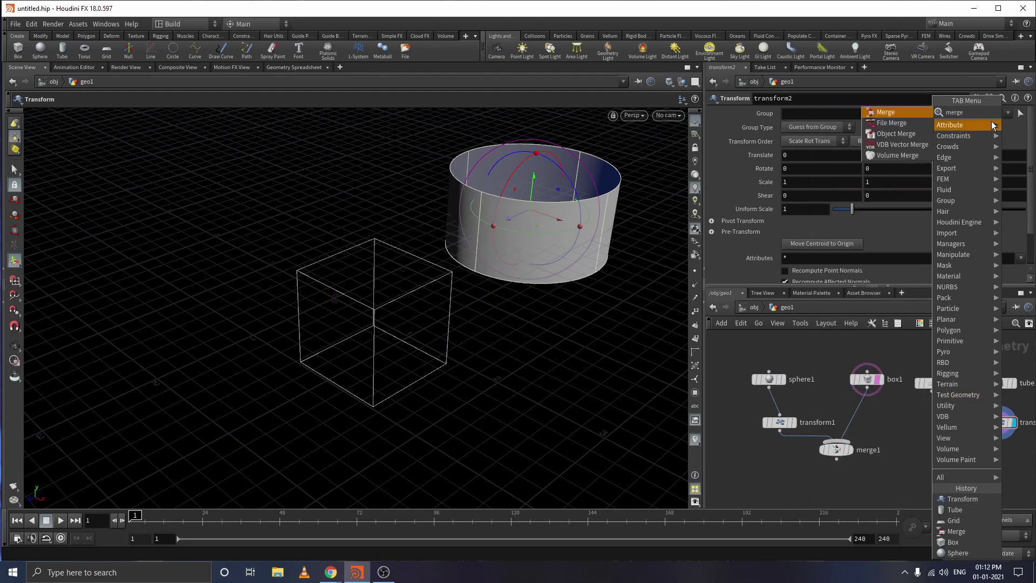
click(912, 110)
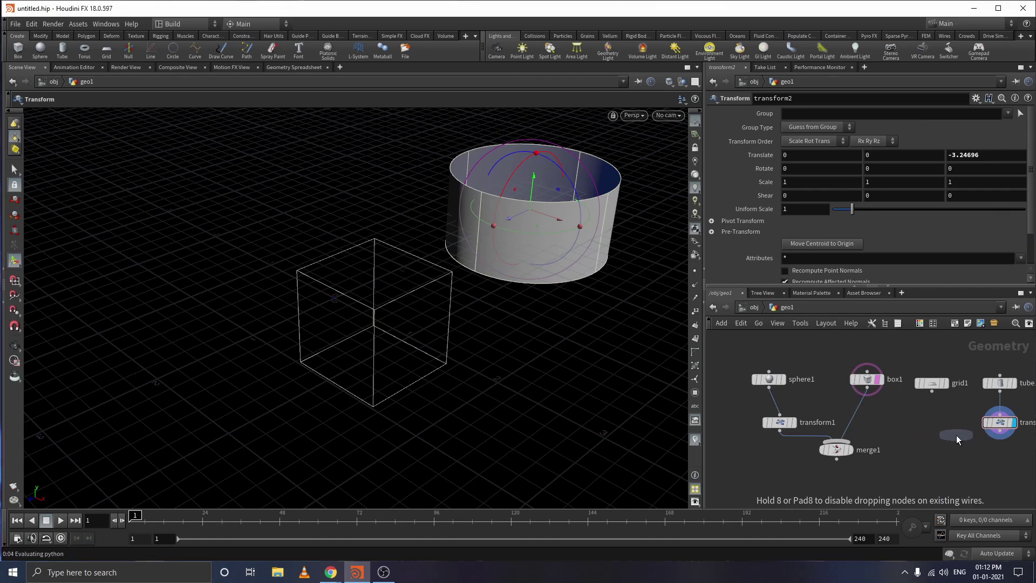
click(956, 434)
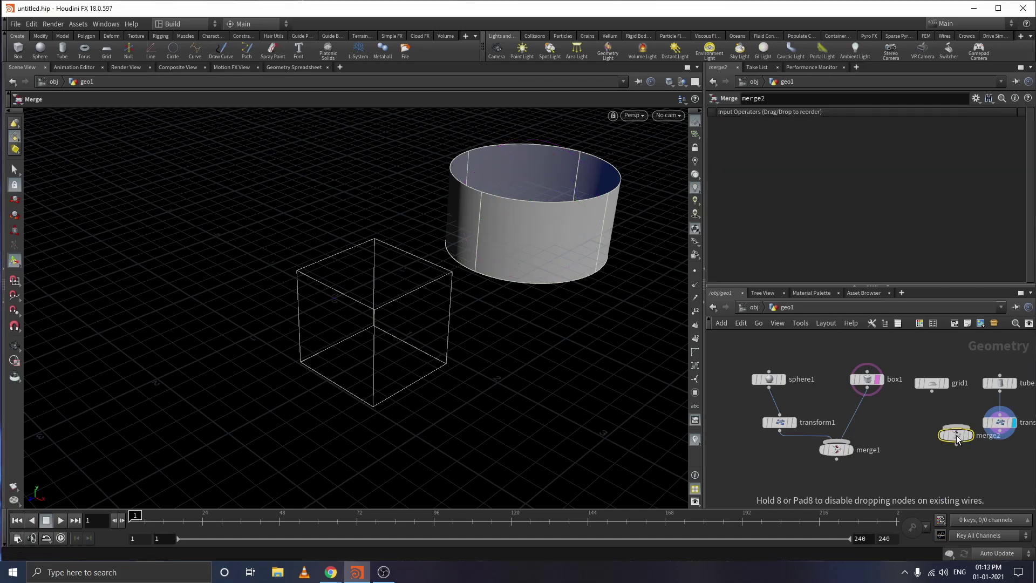
drag(965, 434, 967, 457)
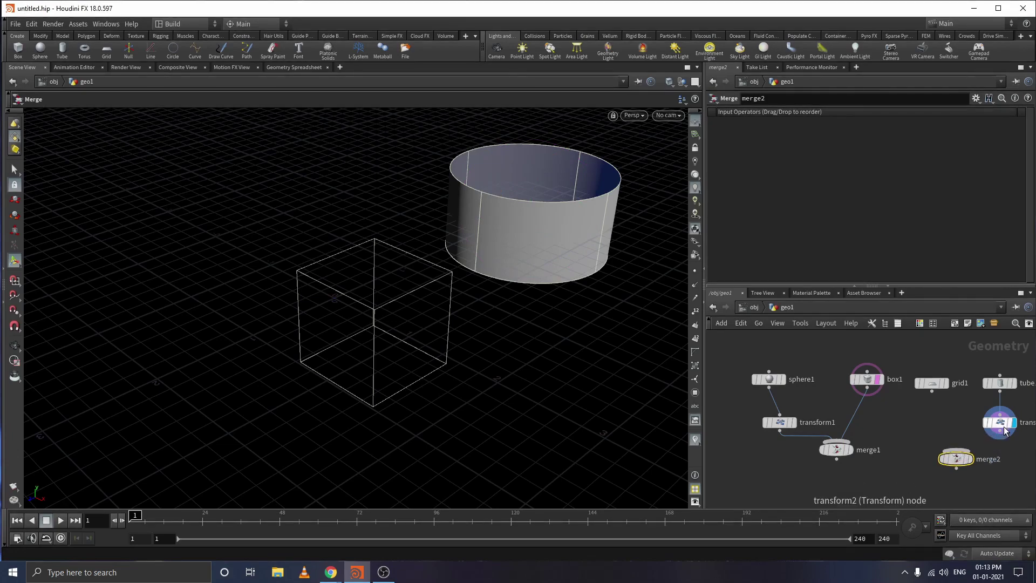
Wire grid1 and transform2 into merge2, tidy the layout, and display merge1.
drag(1004, 429, 1004, 424)
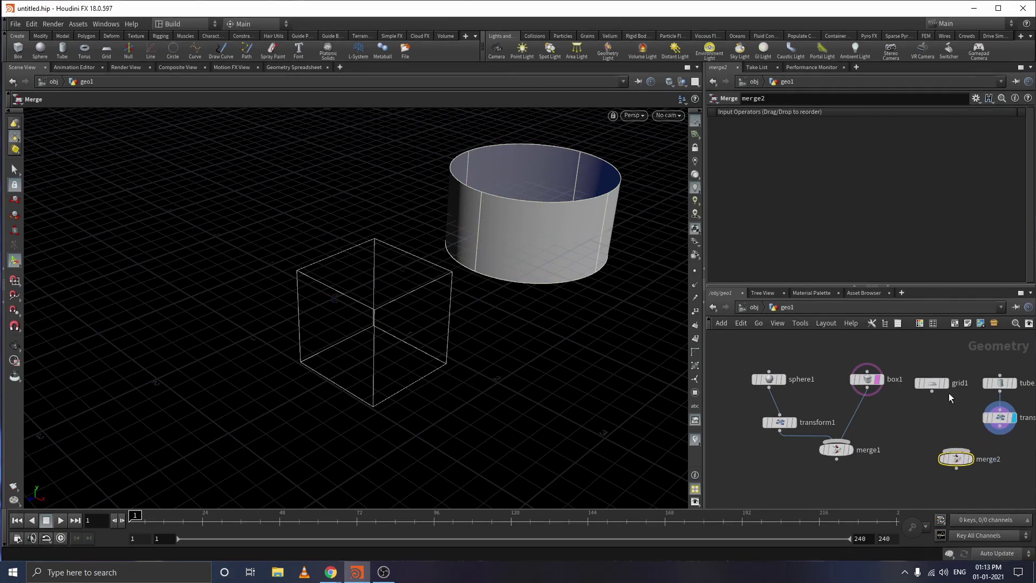
mouse_move(932, 383)
mouse_down()
mouse_move(922, 380)
mouse_move(962, 455)
mouse_up()
click(962, 455)
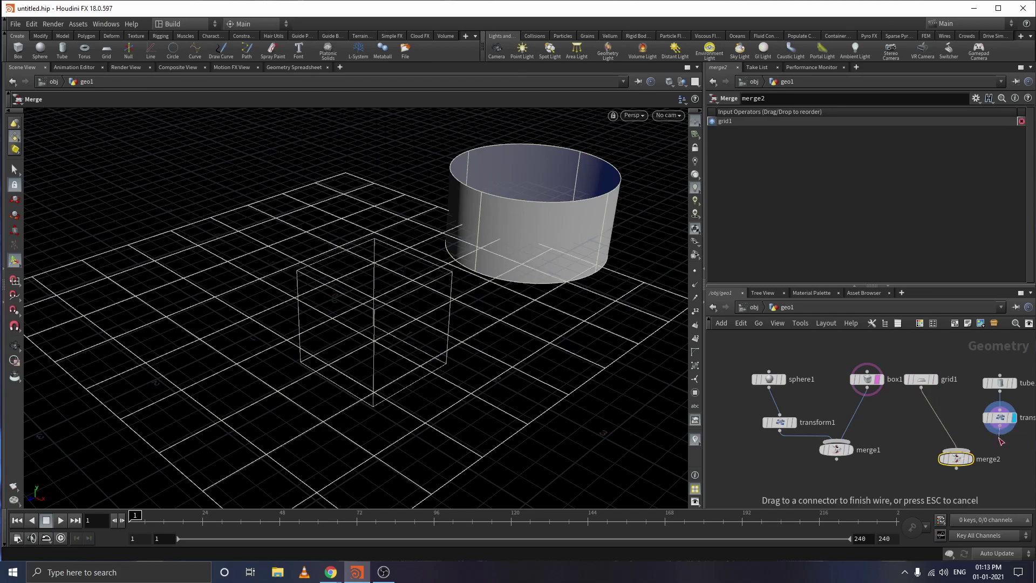
drag(1000, 429, 938, 449)
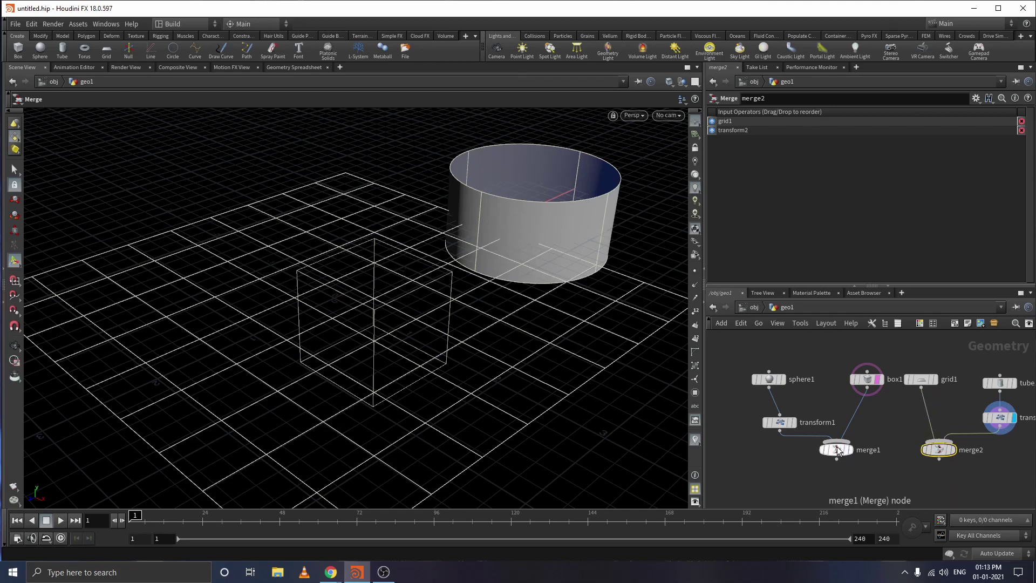
drag(836, 450, 852, 450)
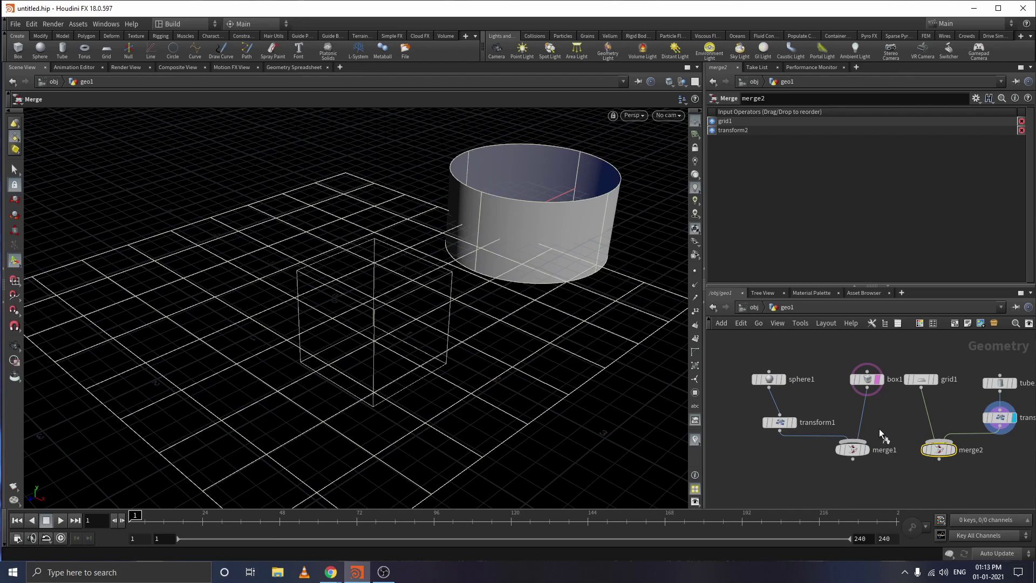
click(852, 449)
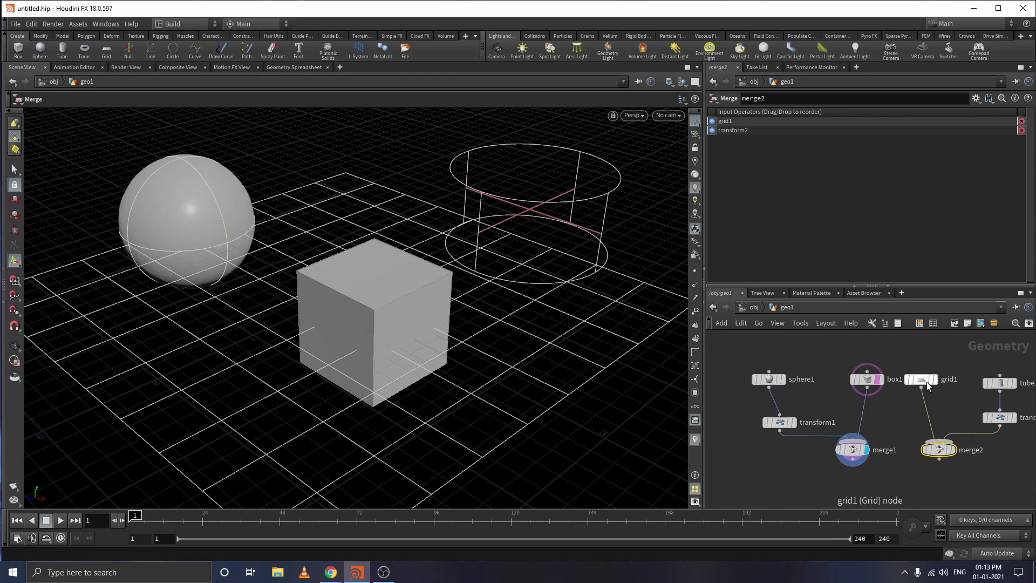
click(952, 449)
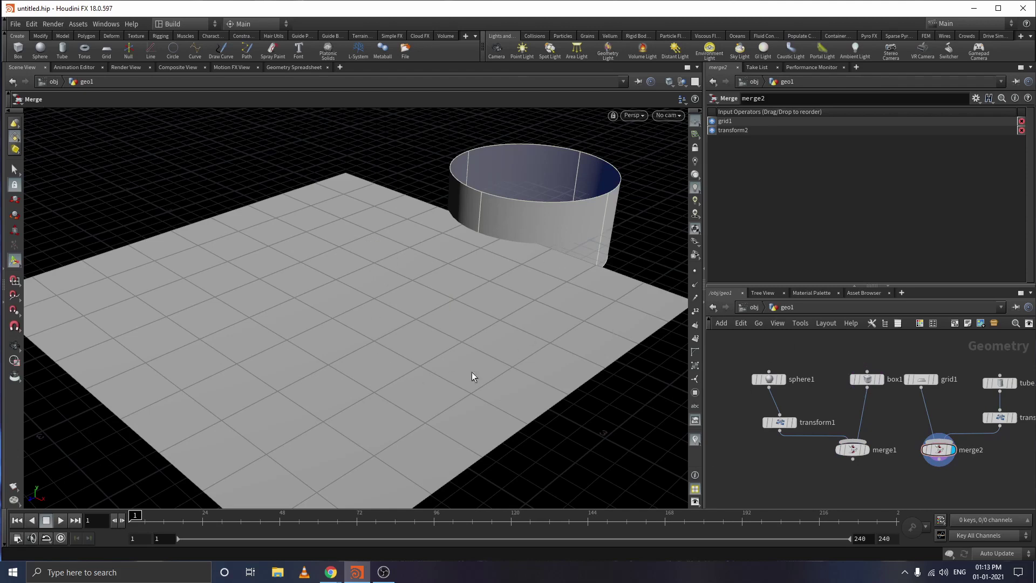
drag(872, 434, 833, 506)
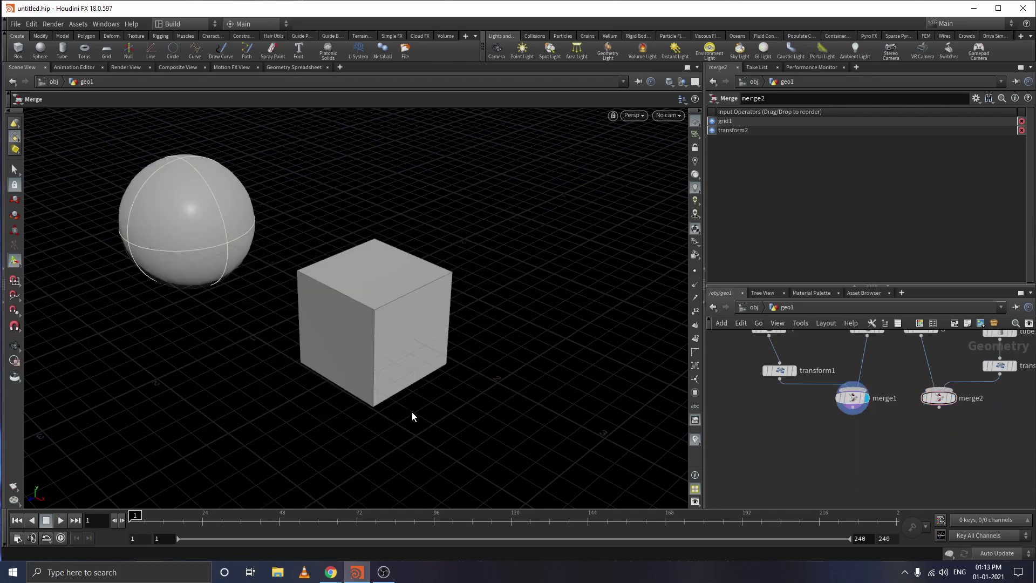
mouse_move(885, 383)
middle_down()
mouse_move(858, 434)
mouse_move(875, 436)
middle_up()
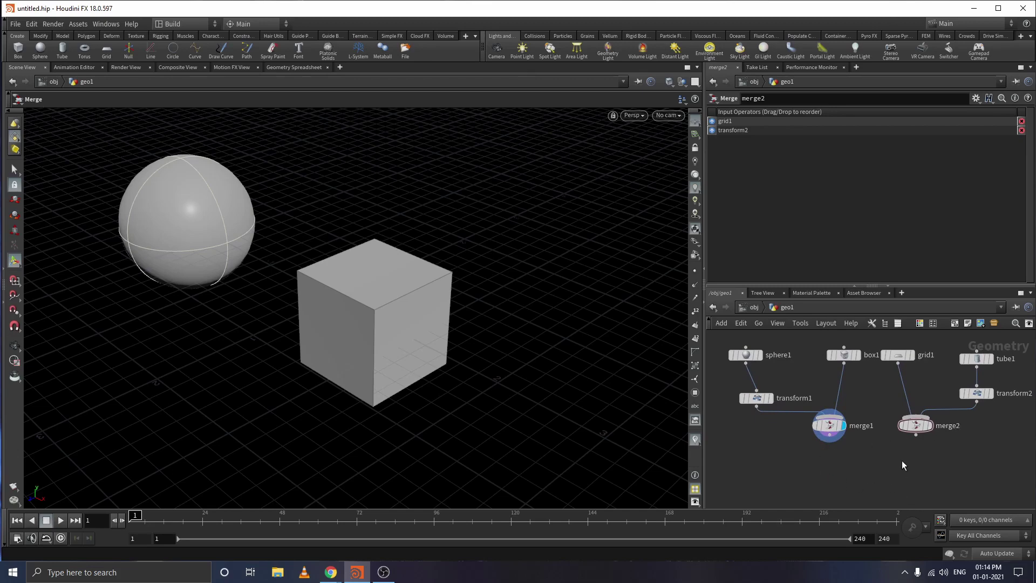
Add a Merge node merge3 fed by merge1, make it the display node, and lower it slightly.
key(Tab)
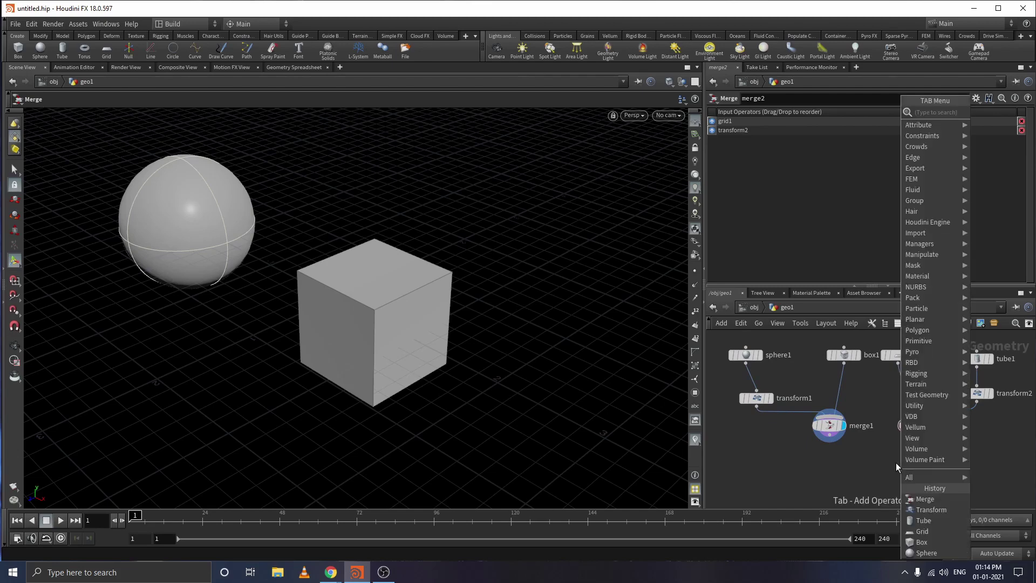
text(mer)
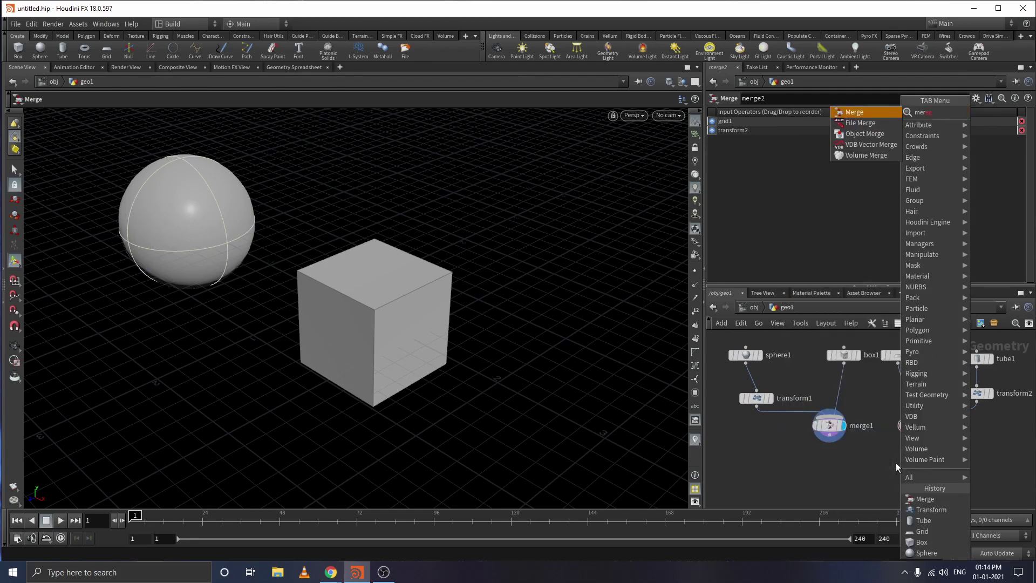
key(Return)
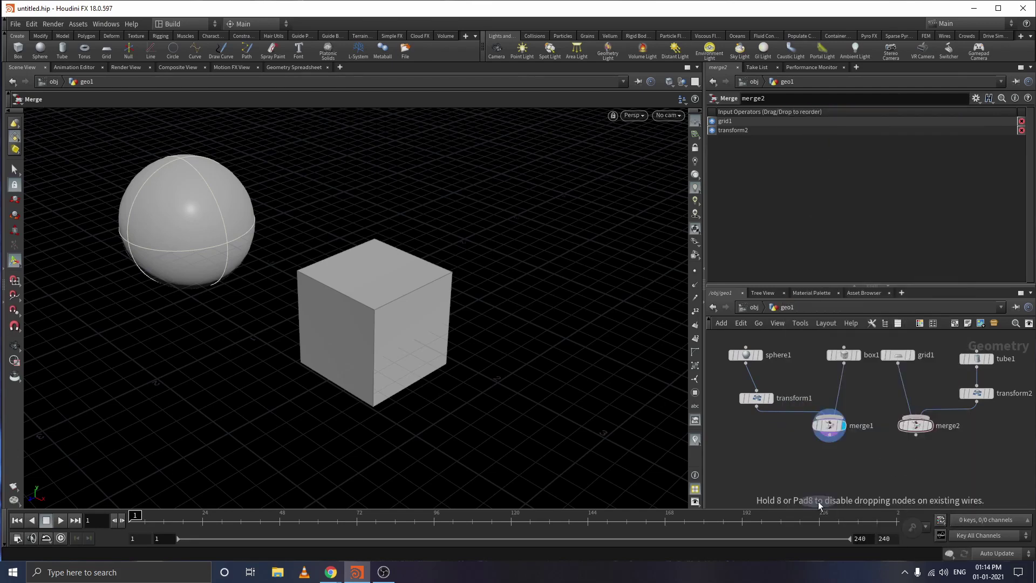
click(882, 461)
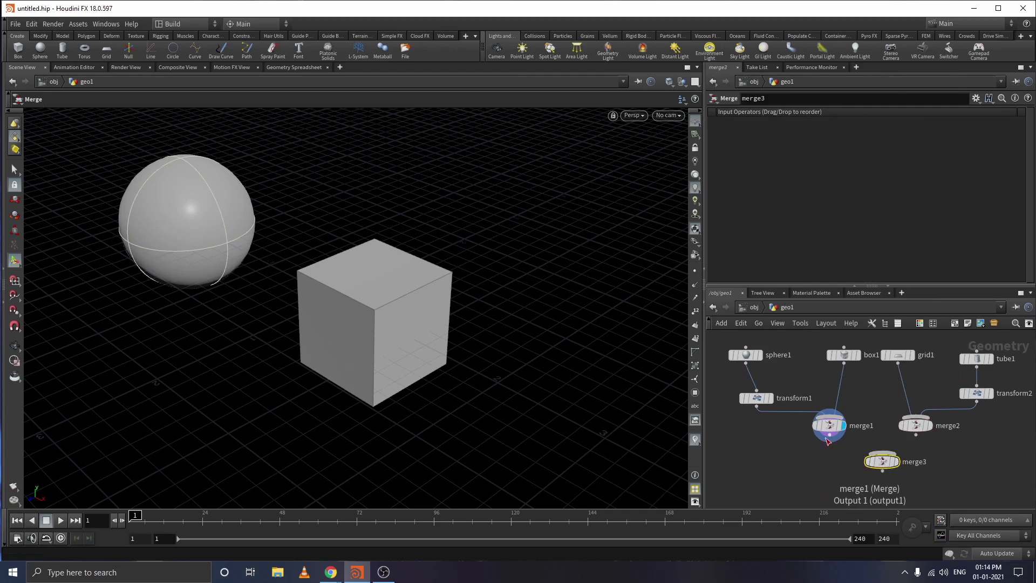
drag(828, 440, 883, 454)
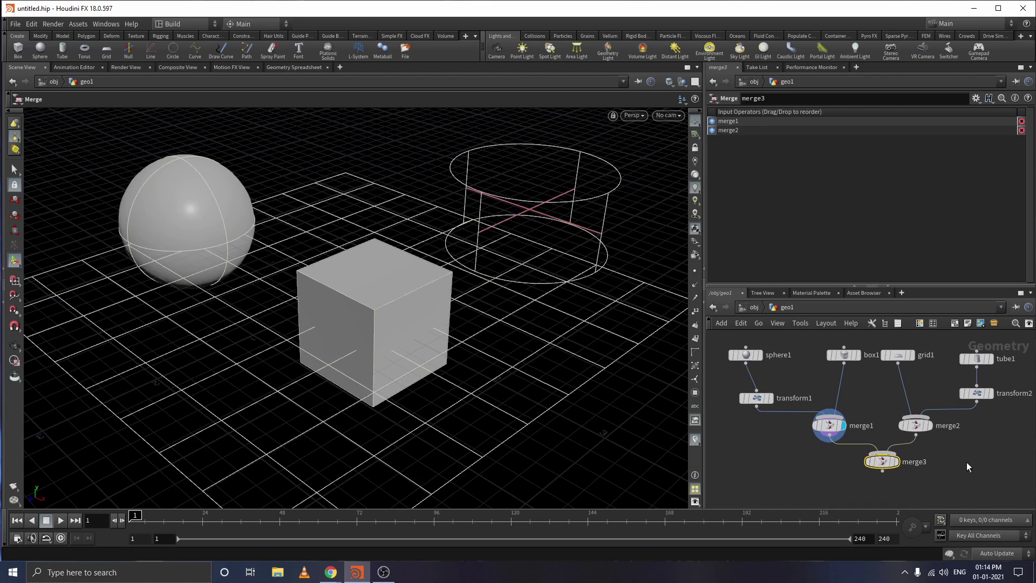
click(899, 462)
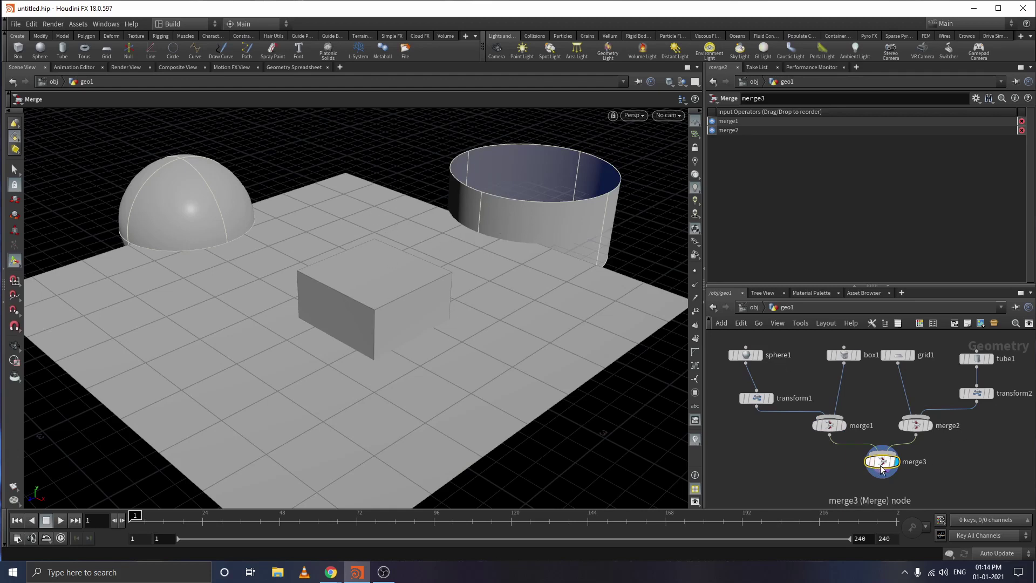
drag(883, 468, 884, 480)
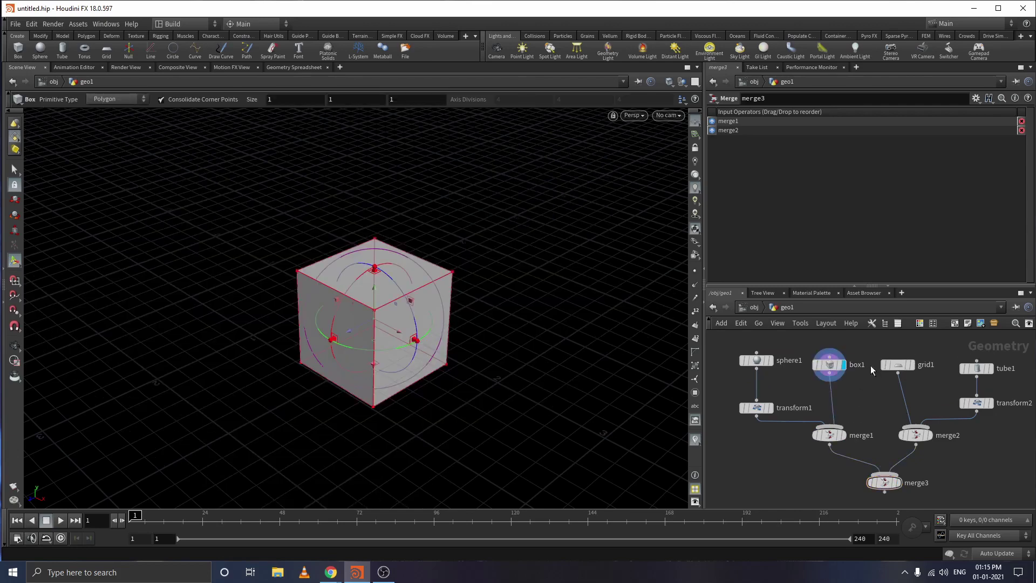
Nudge grid1 right, then cut and rewire the sphere1→transform1 connection a couple of times.
drag(900, 365, 911, 364)
key(y)
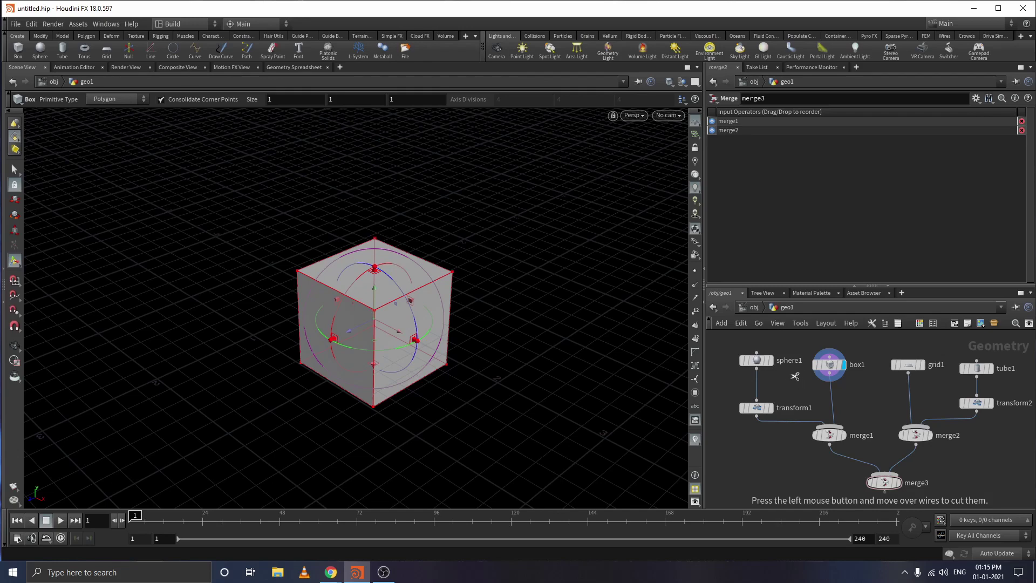
drag(755, 386, 729, 380)
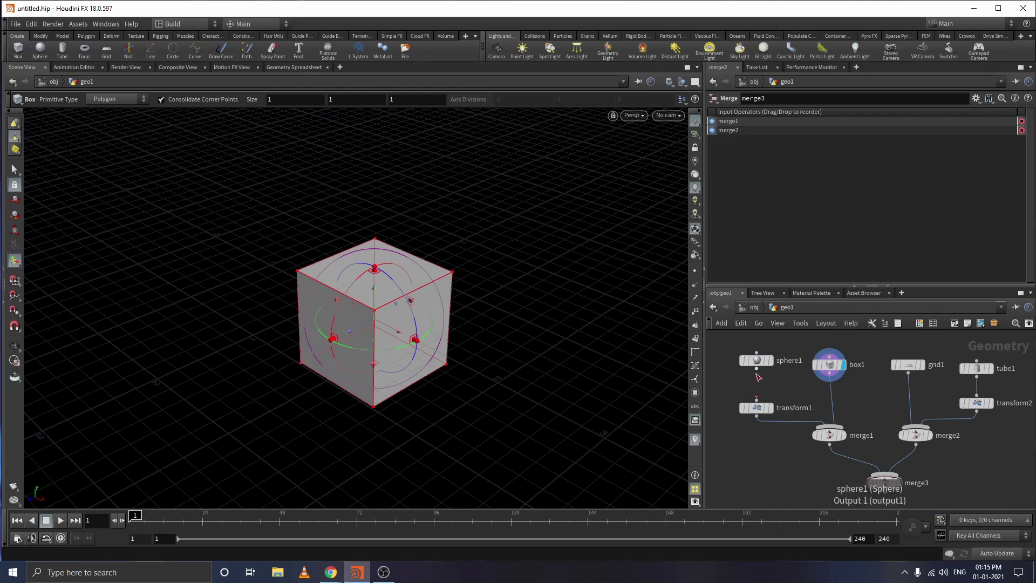
drag(756, 368, 756, 400)
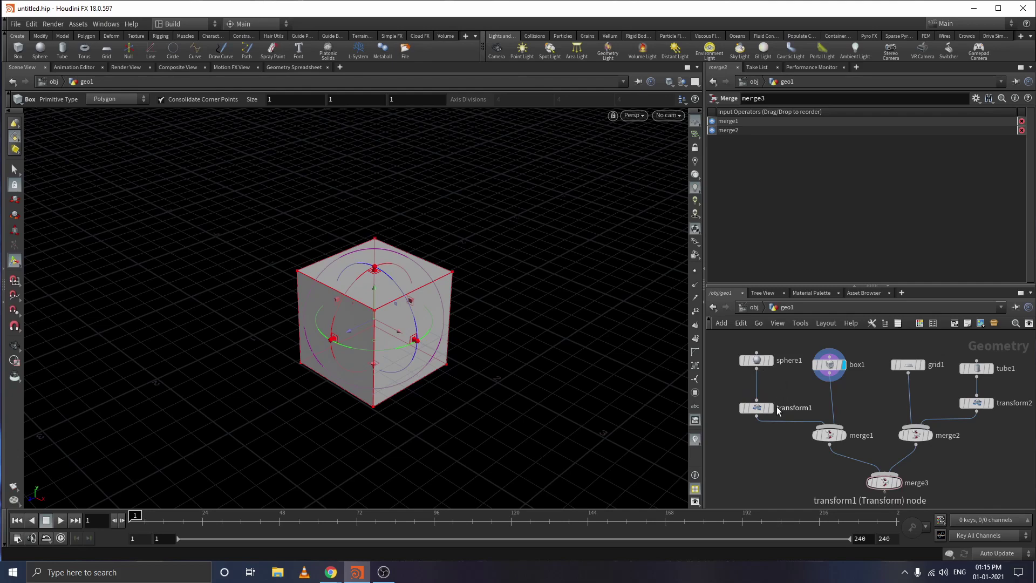
key(y)
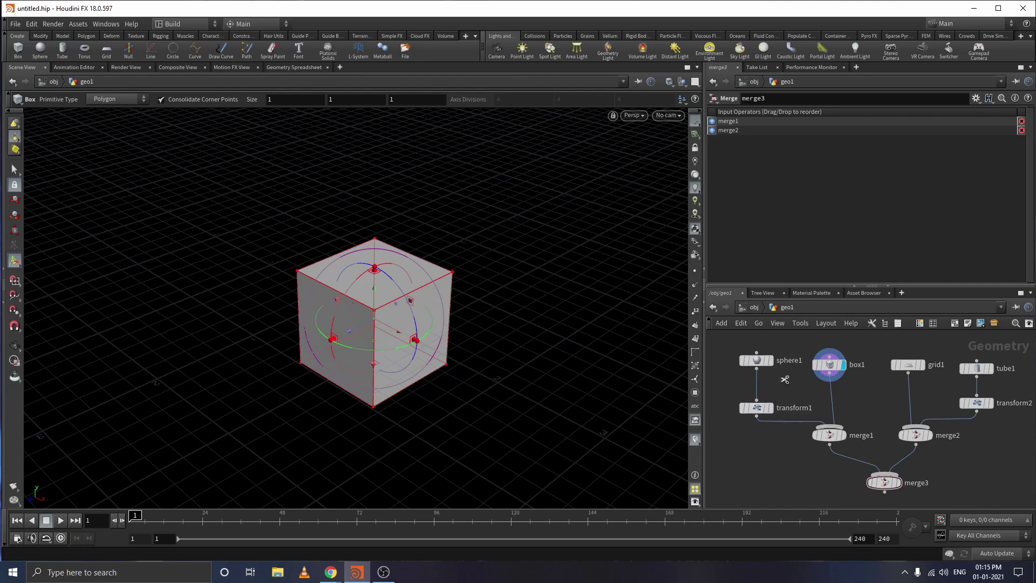
drag(784, 378, 733, 384)
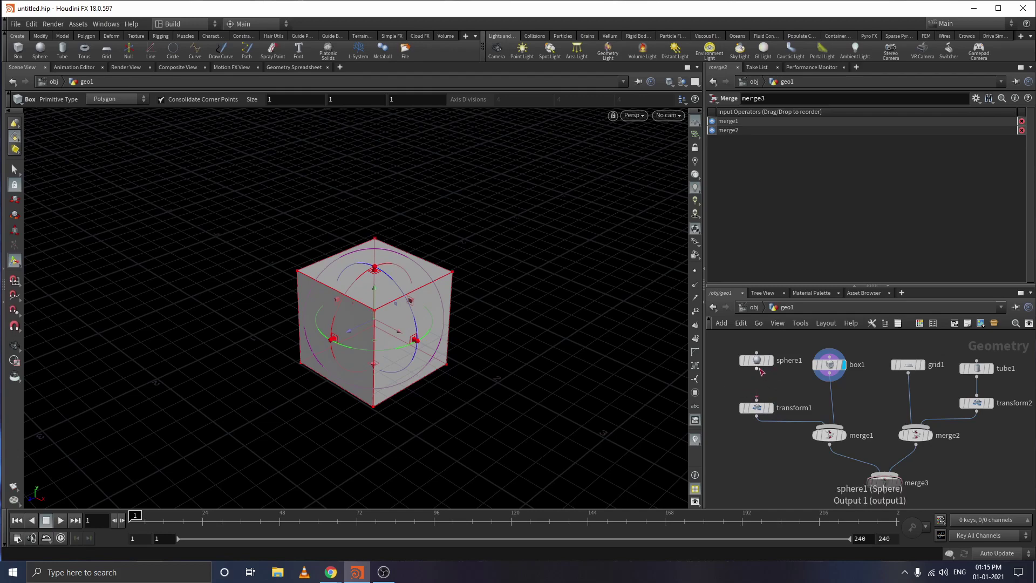
click(756, 369)
click(760, 398)
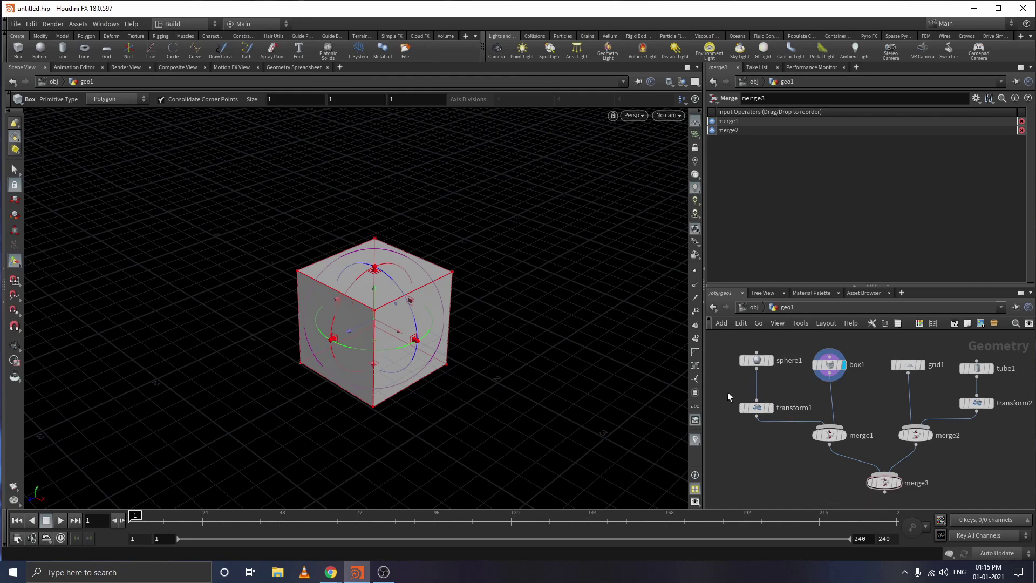
Cut the sphere1→transform1 wire and choose Disconnect from its right-click menu.
key(y)
mouse_move(727, 391)
mouse_down()
mouse_move(771, 377)
mouse_move(756, 386)
mouse_up()
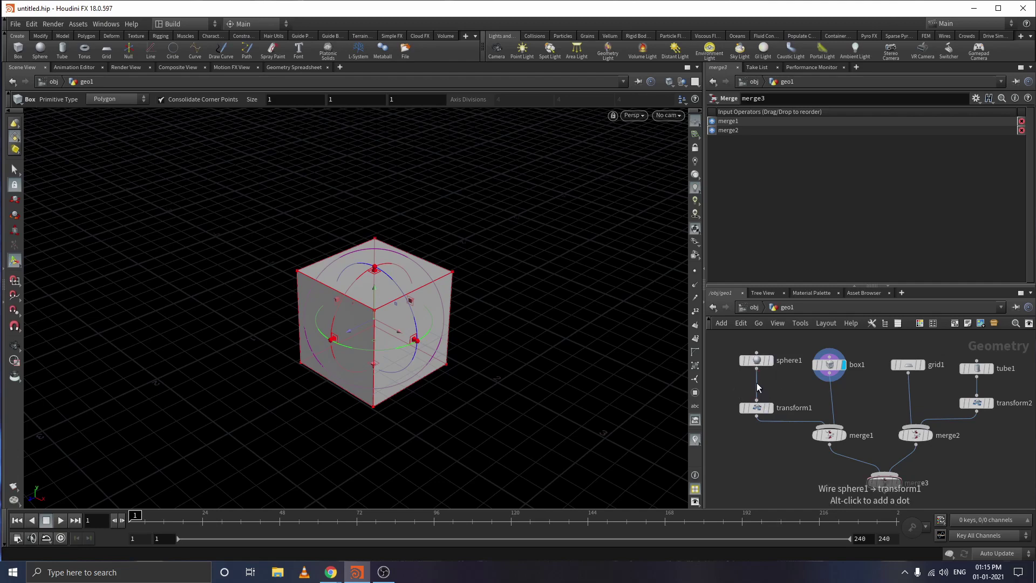
right_click(757, 387)
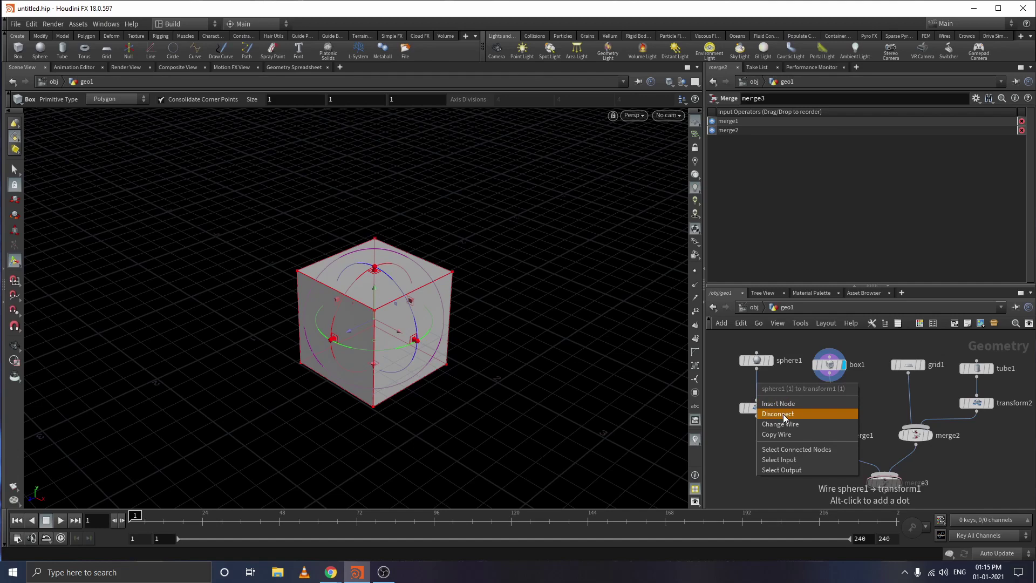
click(784, 417)
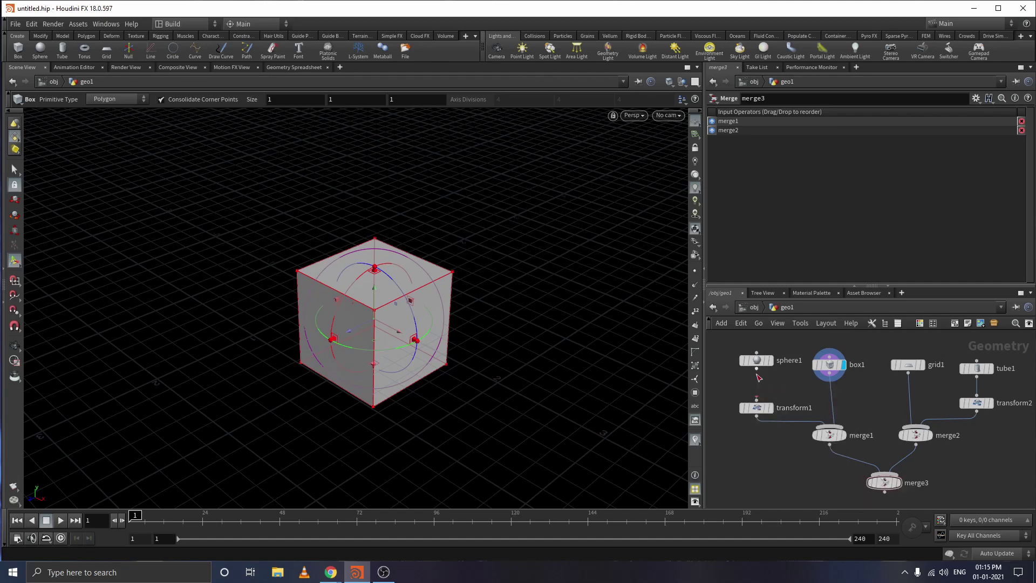
Reconnect sphere1 to transform1, reposition box1 and transform1, and shake merge1 loose from its wires.
drag(757, 369, 757, 400)
drag(831, 369, 835, 365)
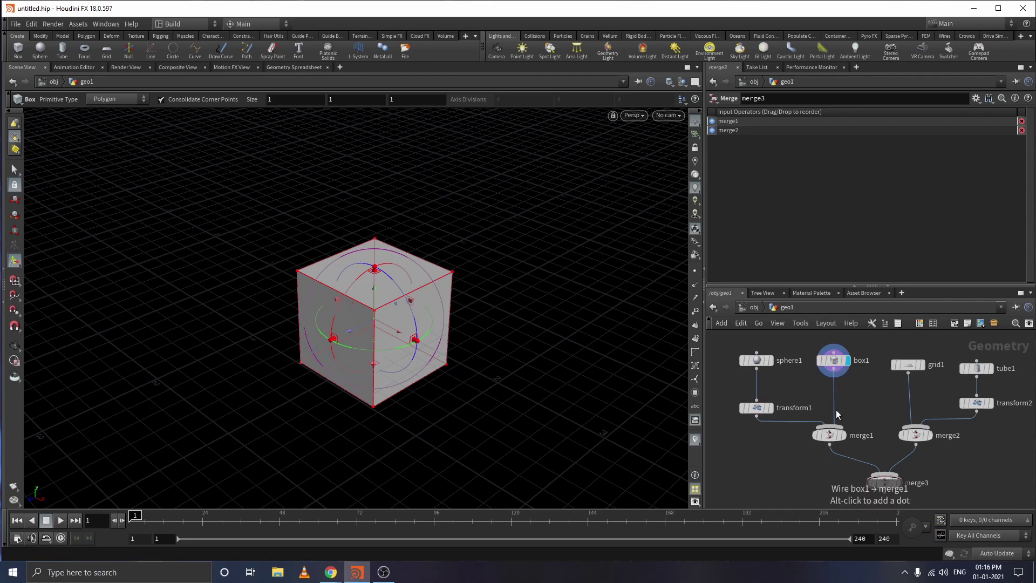
drag(756, 407, 757, 397)
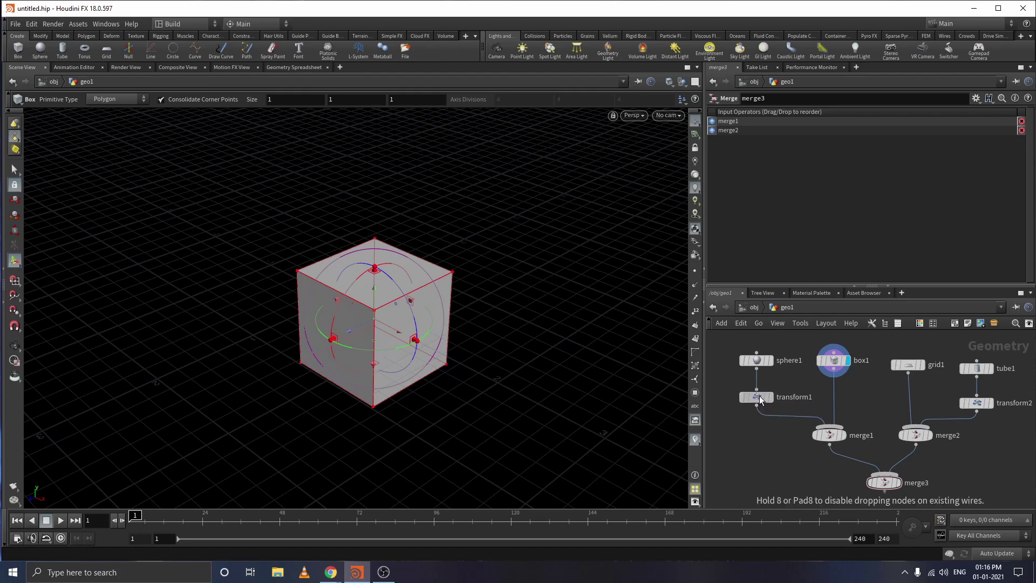
drag(833, 440, 832, 436)
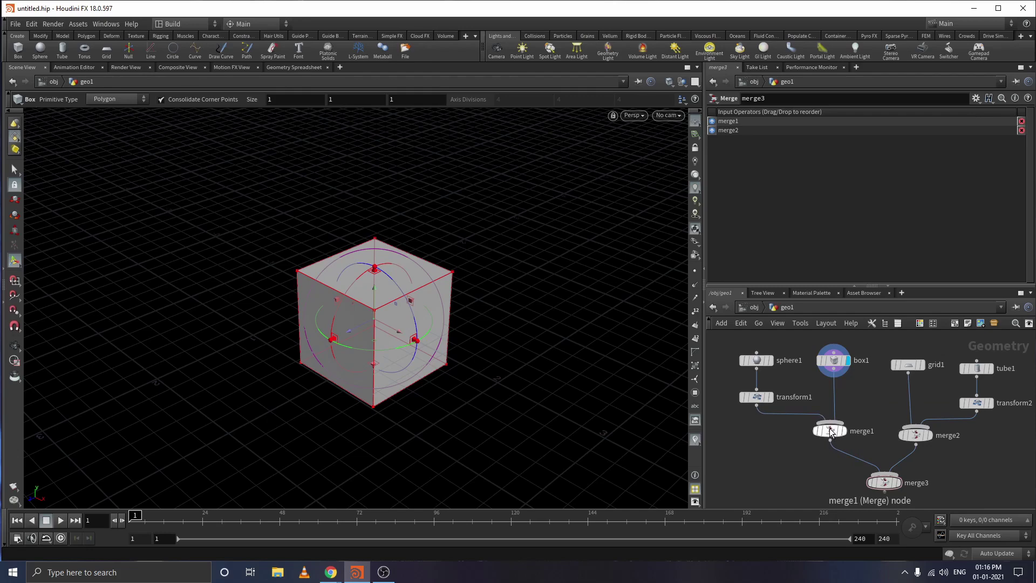
drag(830, 431, 834, 416)
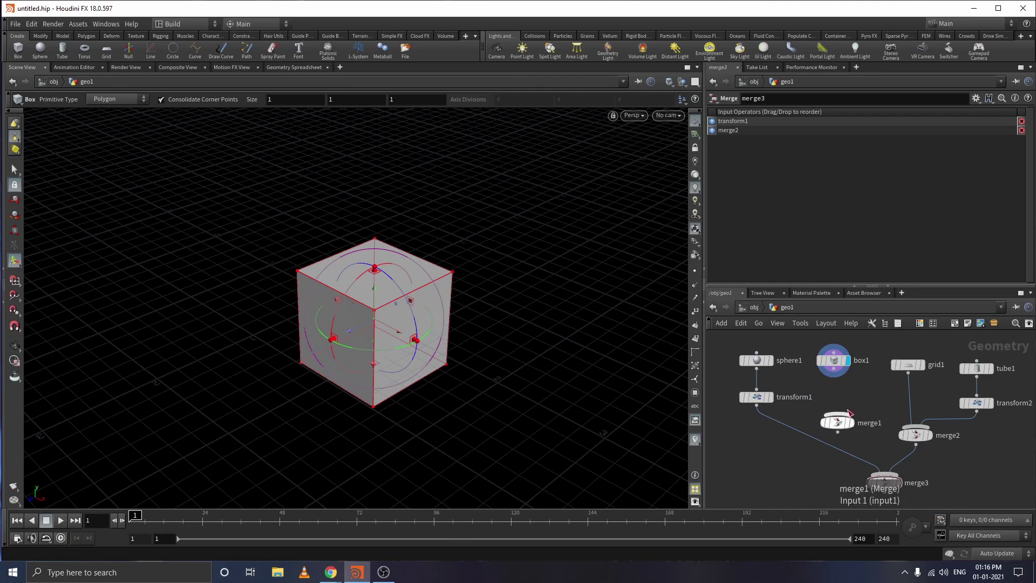
Wire transform1 and box1 into merge1, and merge1 into merge3.
click(757, 407)
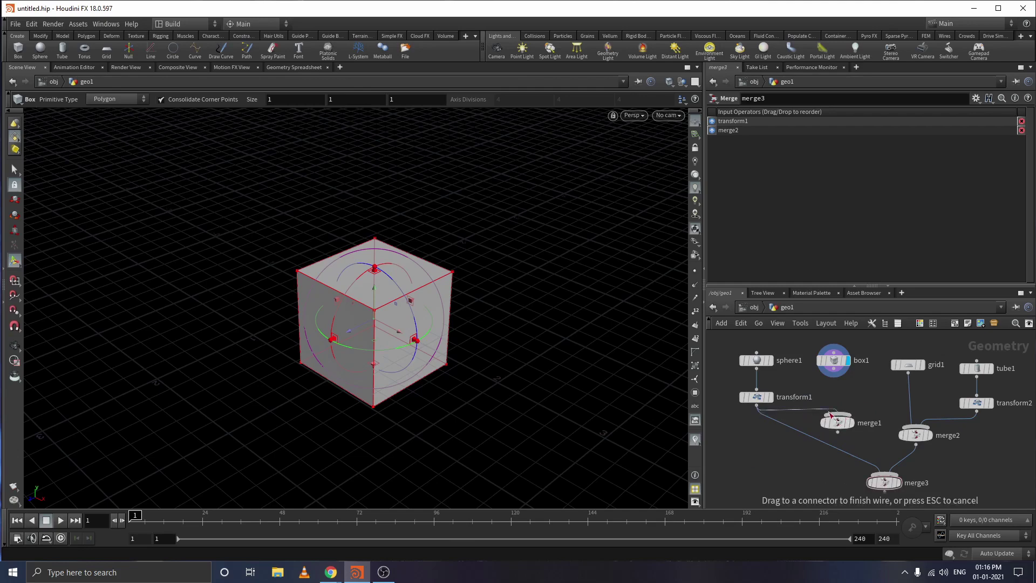
click(837, 413)
click(834, 376)
click(838, 413)
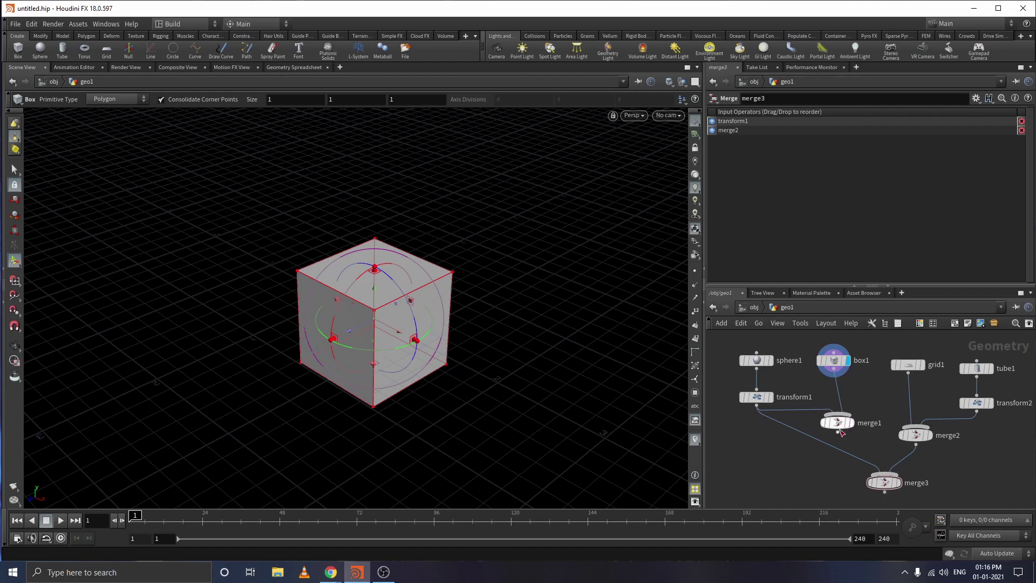
click(837, 432)
click(884, 480)
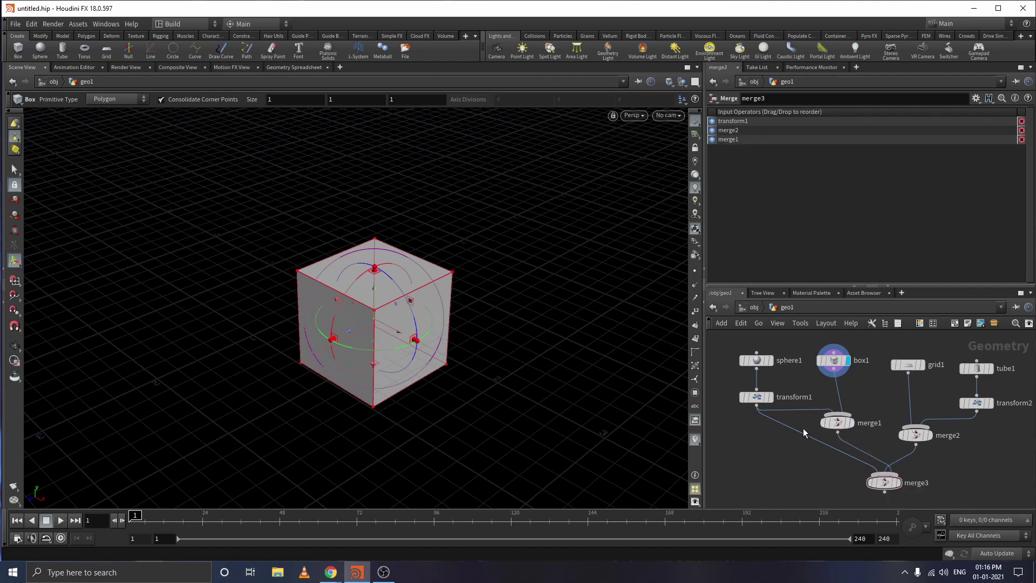
Move merge1 down, rewire transform1 into it, and cut the direct transform1→merge3 wire.
mouse_move(803, 431)
mouse_down()
mouse_move(832, 440)
mouse_move(838, 415)
mouse_move(855, 404)
mouse_up()
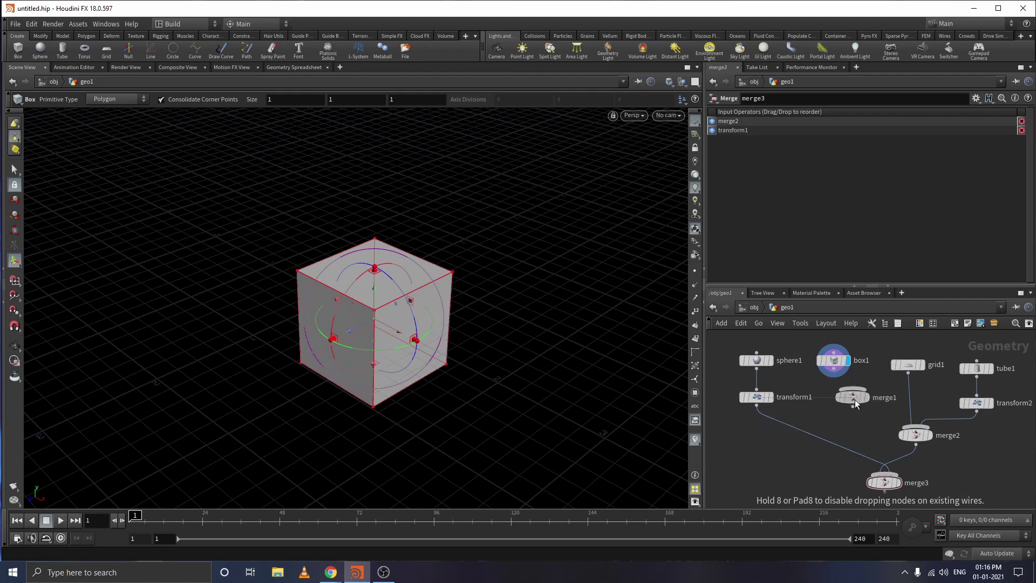
mouse_move(854, 403)
mouse_down()
mouse_move(823, 423)
mouse_move(872, 459)
mouse_move(880, 482)
mouse_up()
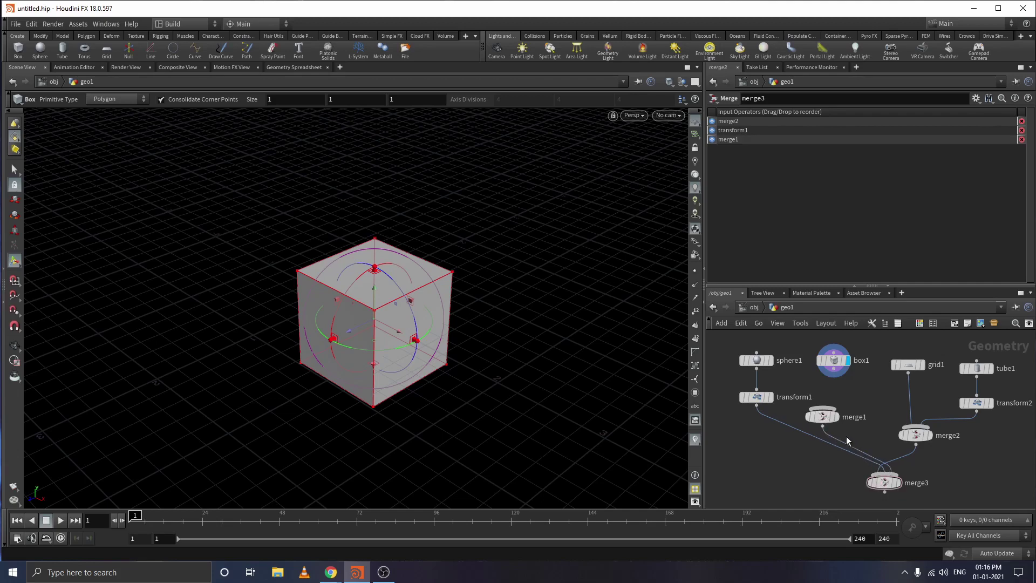
drag(756, 408, 805, 412)
click(805, 412)
drag(833, 377, 822, 408)
key(y)
drag(792, 418, 773, 453)
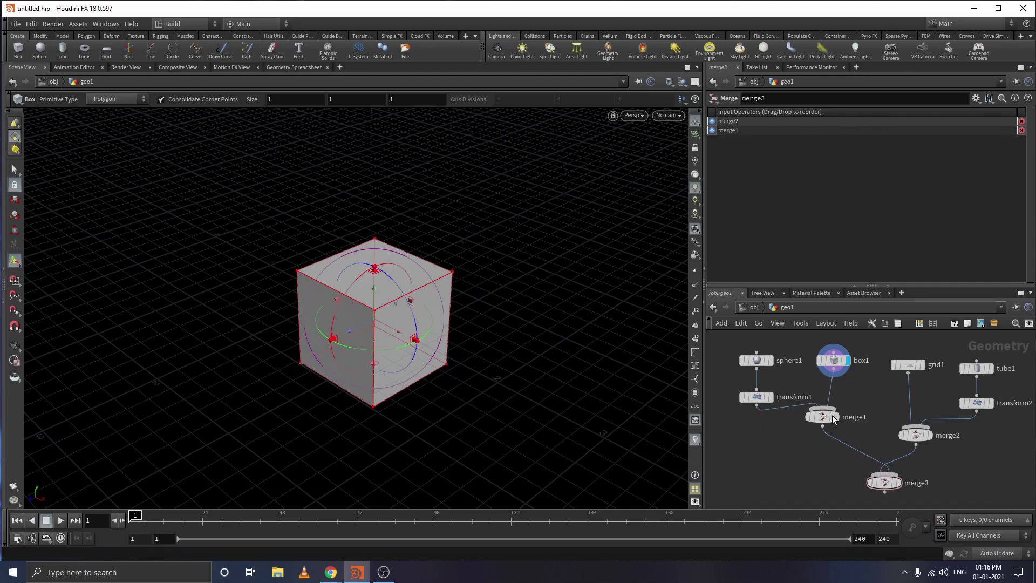
drag(833, 420, 823, 438)
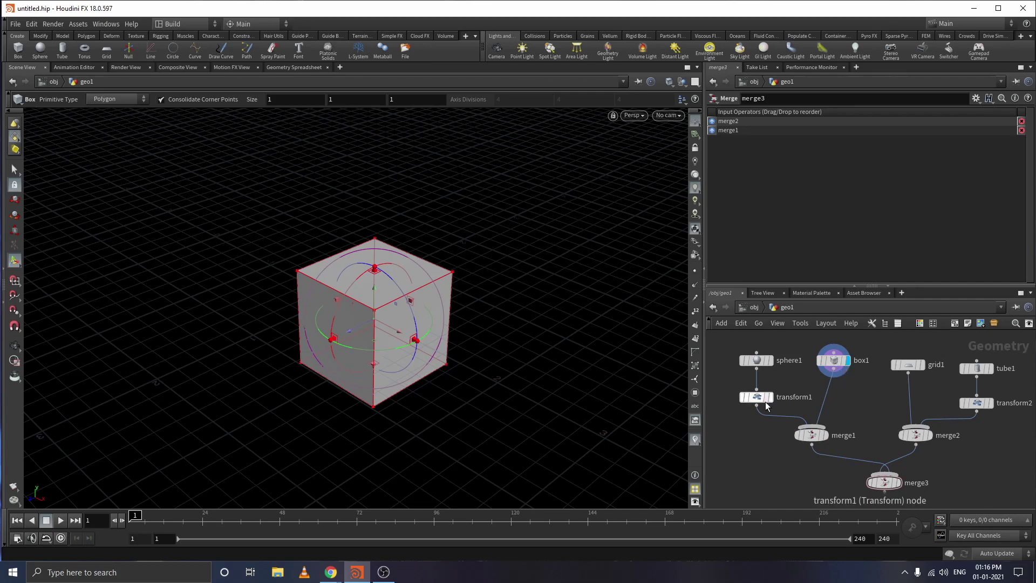
Undo trial edits to sphere1's Center, keeping it 0,0,0, and display transform1's output.
drag(754, 399, 761, 398)
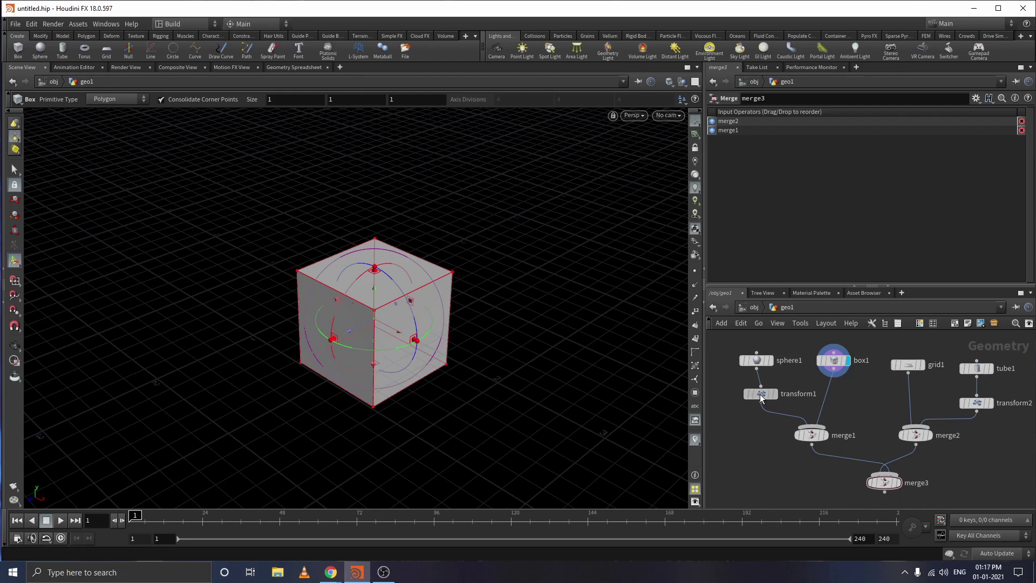
click(759, 398)
click(760, 362)
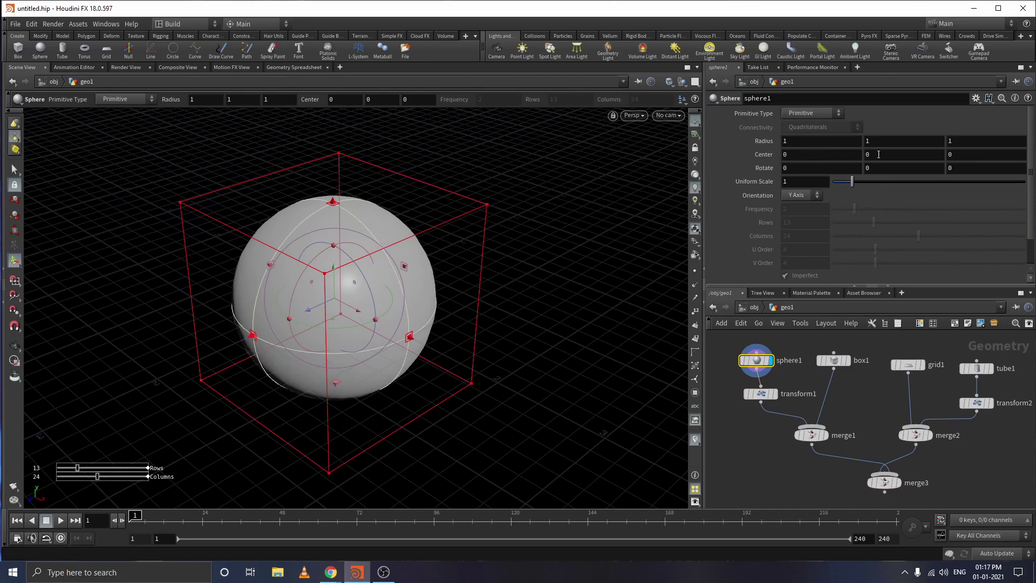
middle_drag(878, 154, 883, 157)
text(-1)
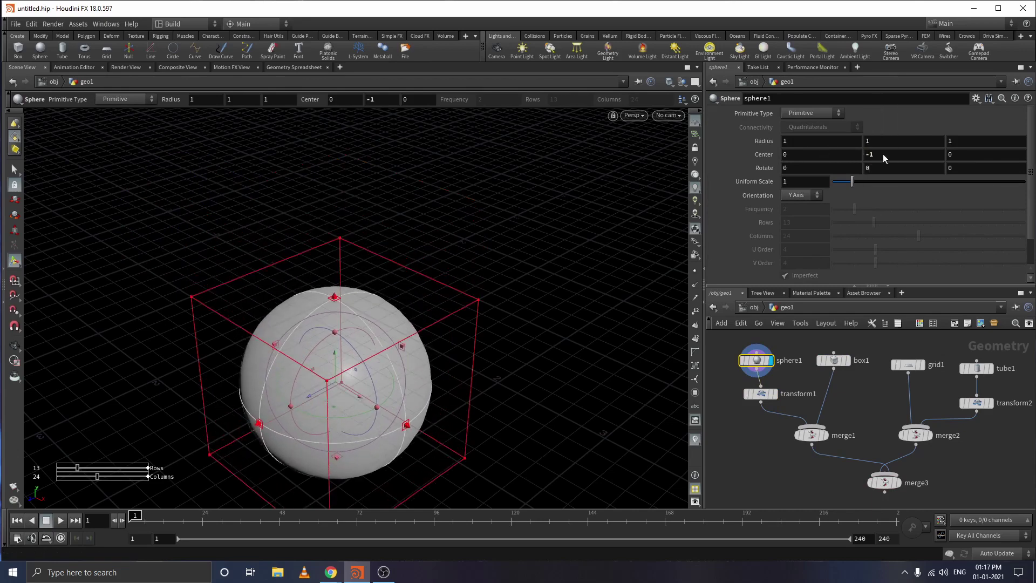
key(ctrl+z)
middle_drag(827, 151, 853, 158)
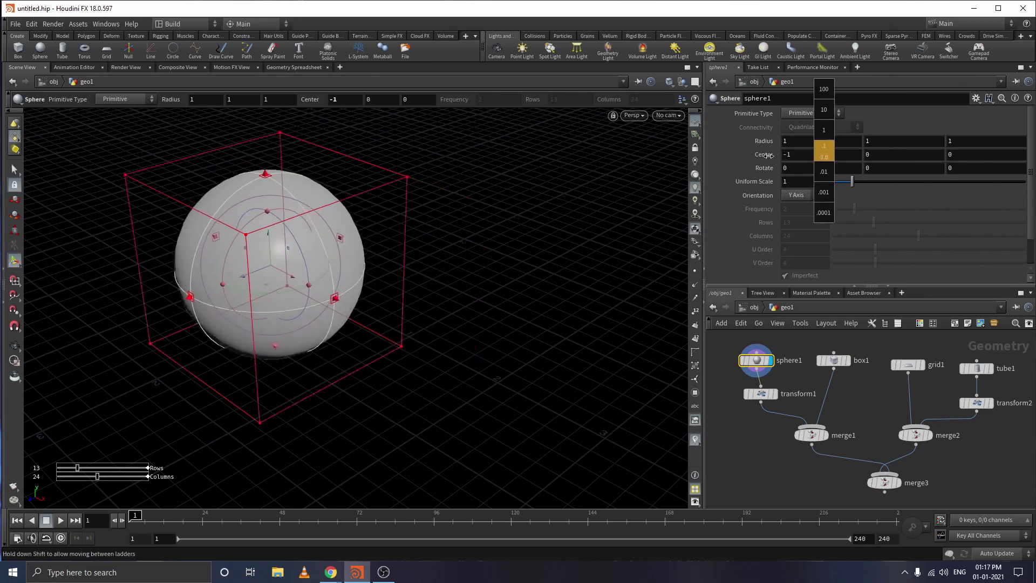
key(ctrl+z)
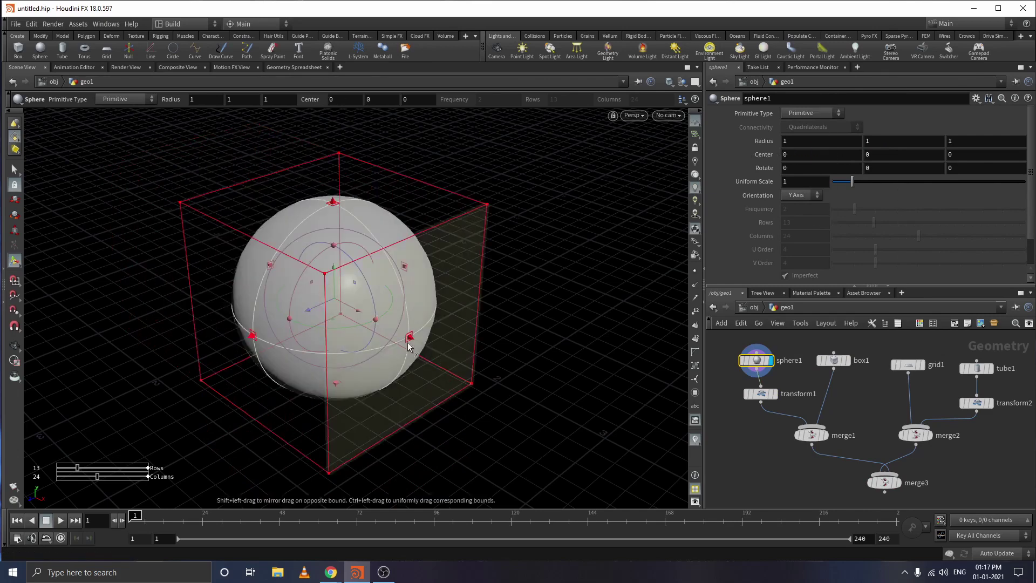
click(774, 394)
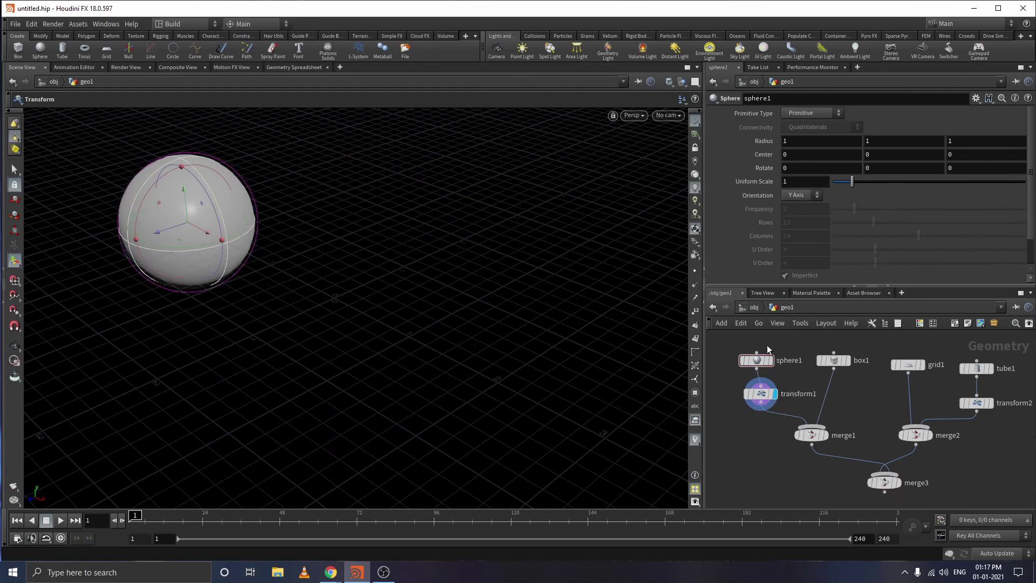
Select sphere1, toggle its lock flag on and off, nudge it right, and box-select it.
click(745, 364)
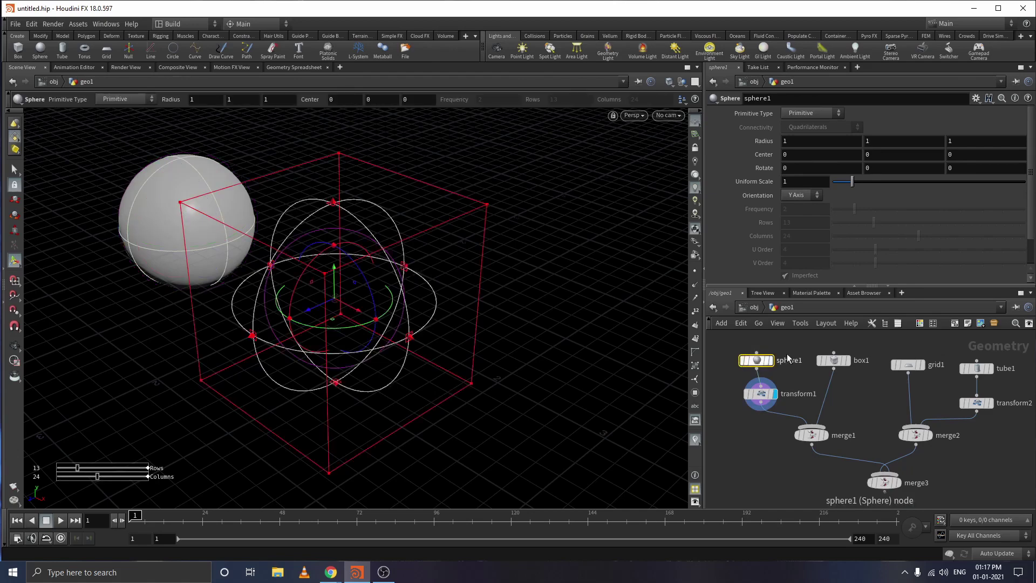
click(744, 365)
click(747, 368)
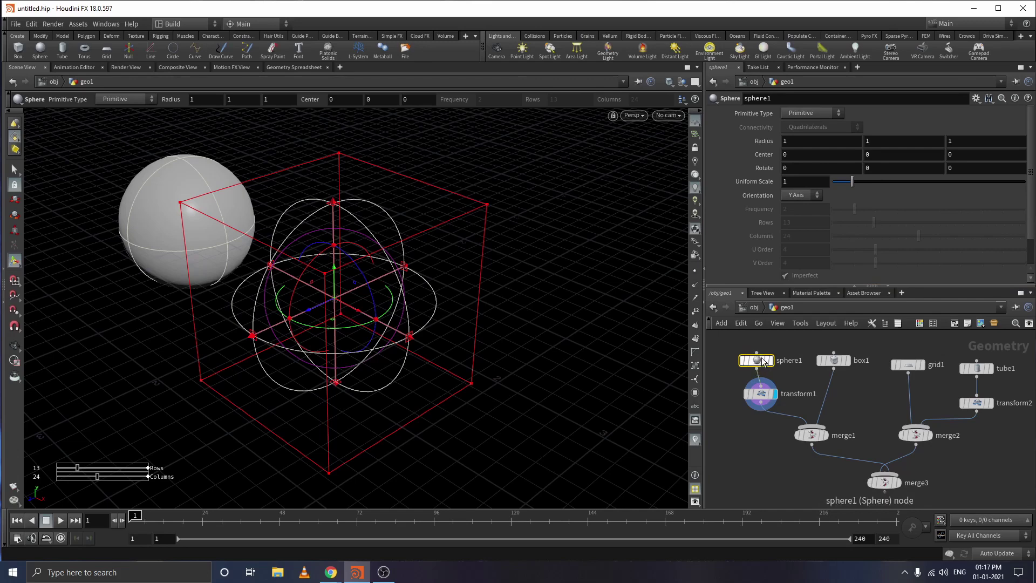
drag(764, 361, 761, 363)
click(760, 364)
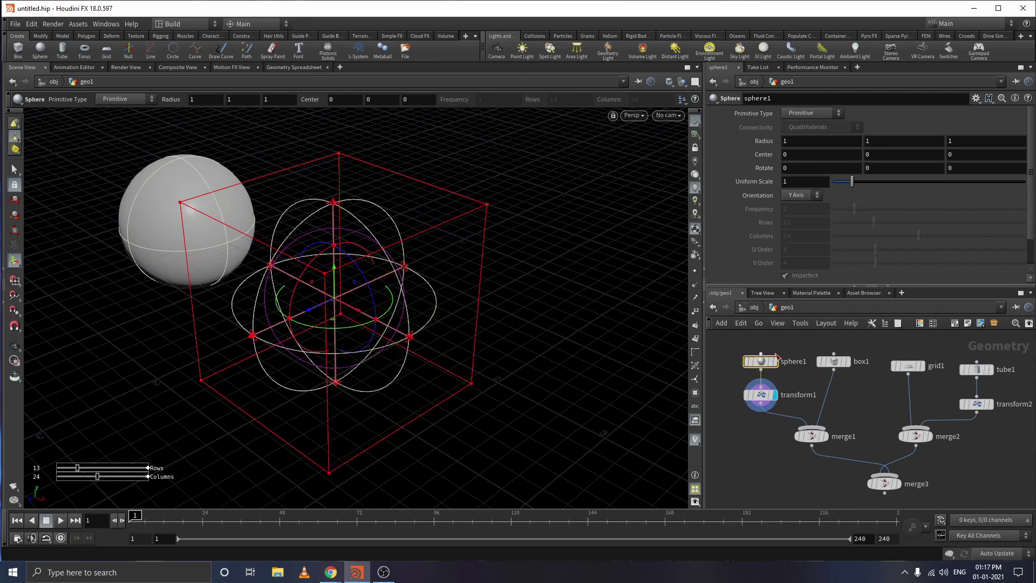
drag(795, 350, 734, 370)
Select transform1 and sphere1, then move sphere1 up slightly.
double_click(797, 395)
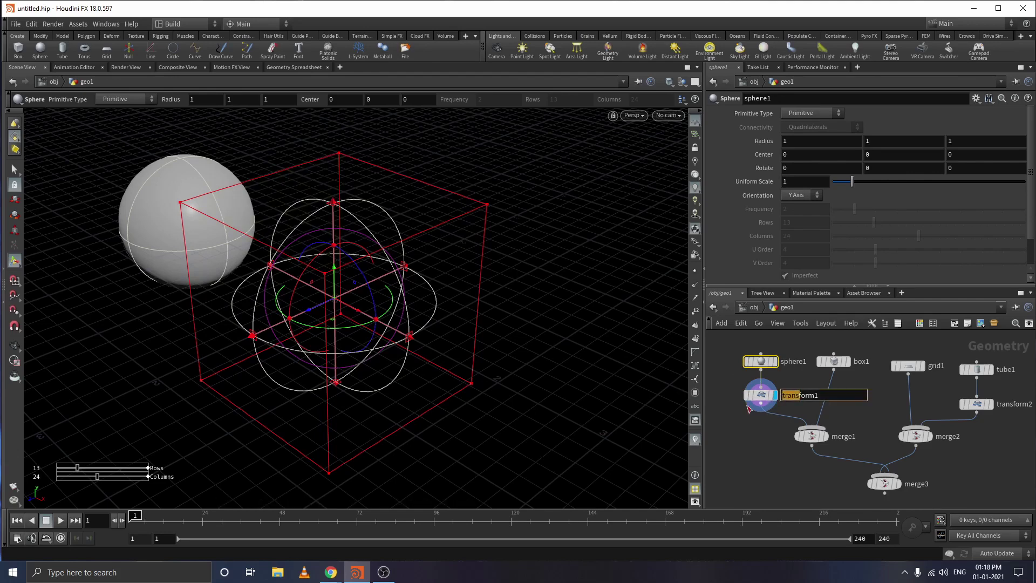
click(759, 421)
drag(731, 386, 779, 409)
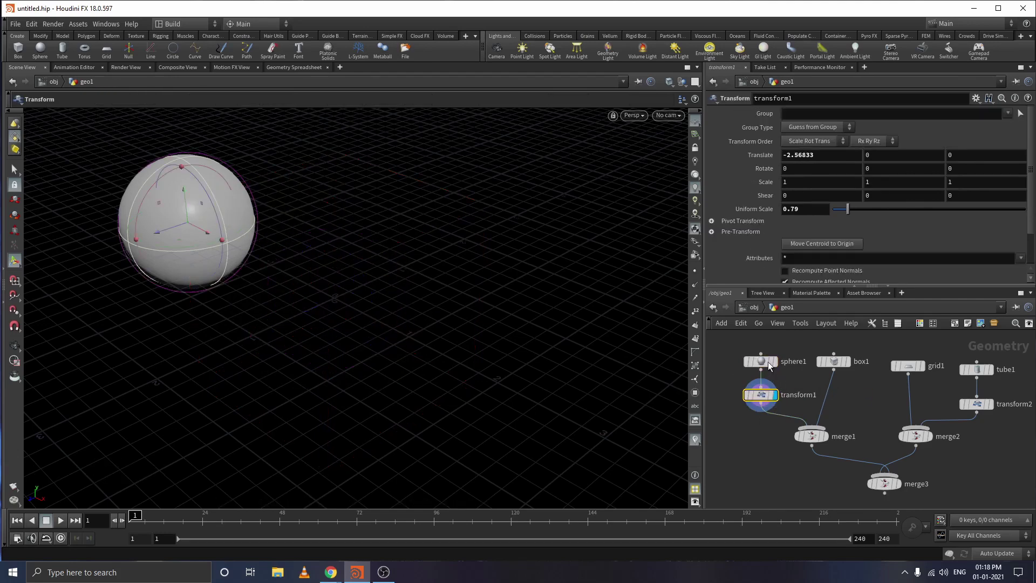
mouse_move(737, 346)
mouse_down()
mouse_move(773, 376)
mouse_move(747, 367)
mouse_up()
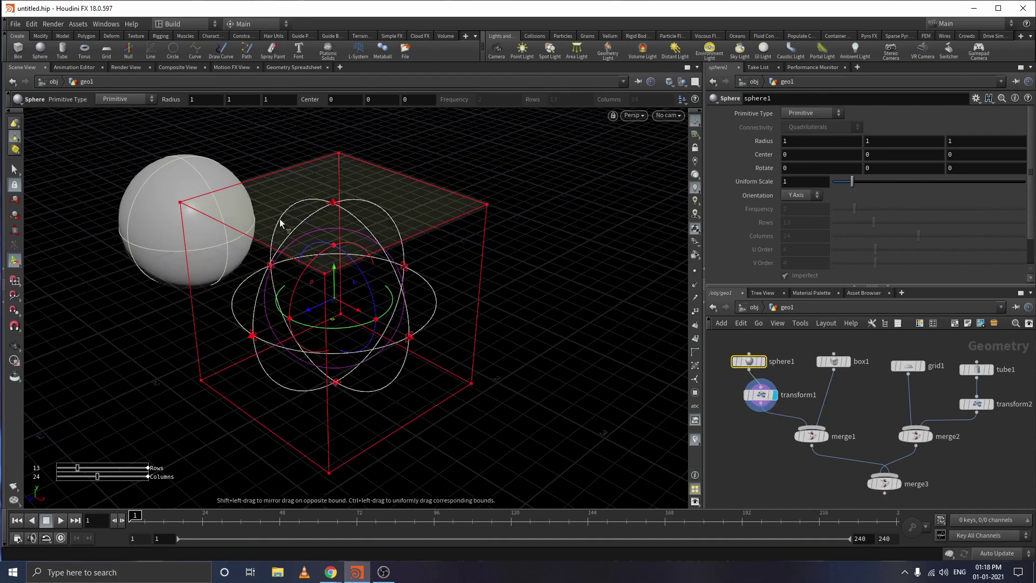
drag(751, 369, 753, 363)
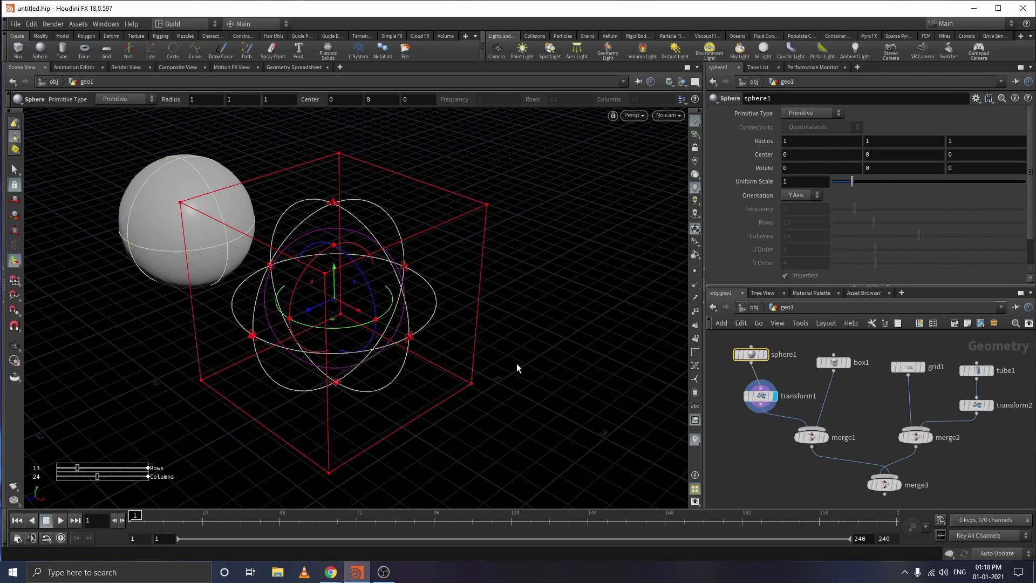
Display sphere1 then transform1 again, and undo a move of transform1 under sphere1.
click(766, 356)
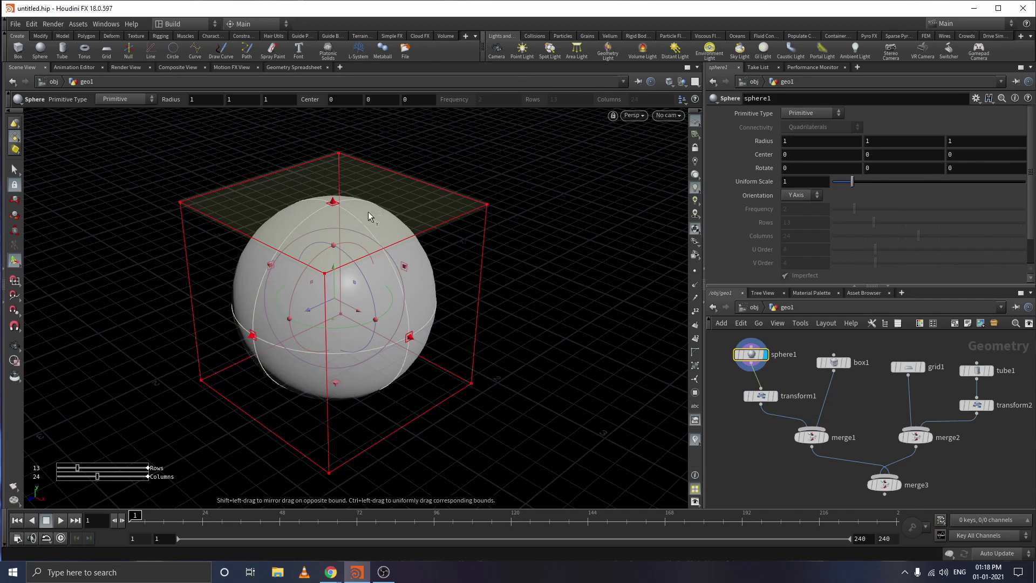
click(775, 397)
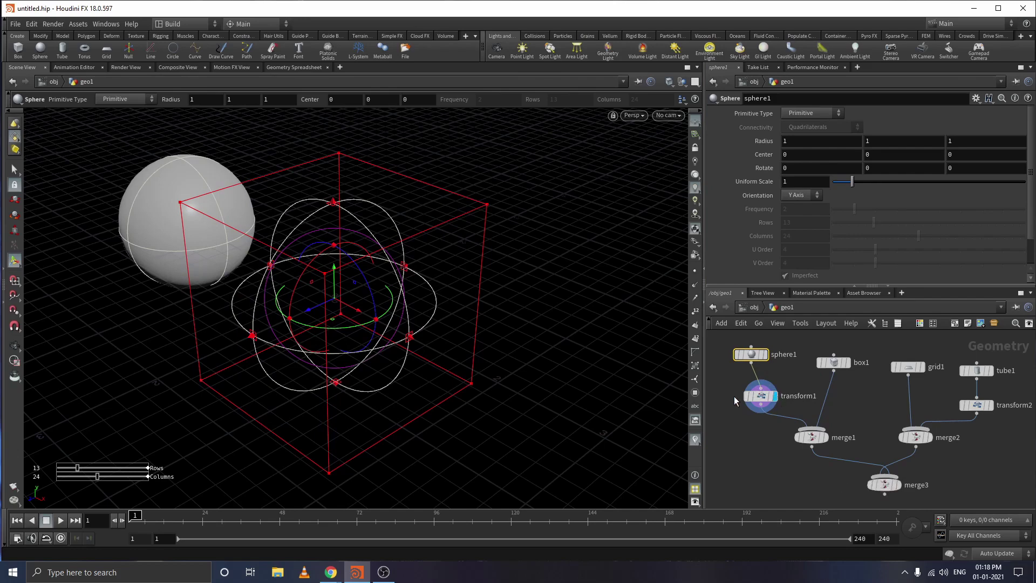
drag(760, 398, 750, 399)
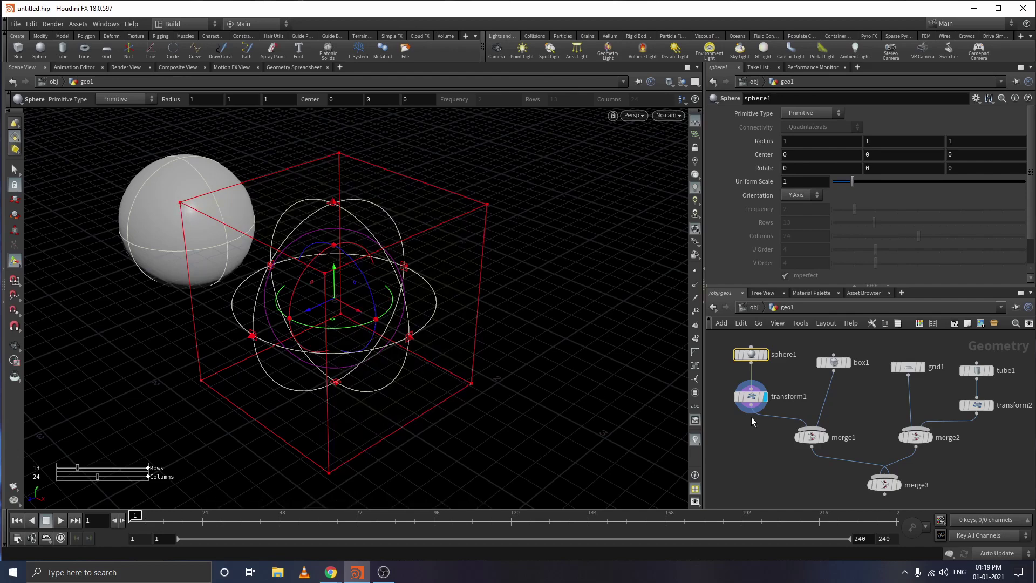
key(ctrl+z)
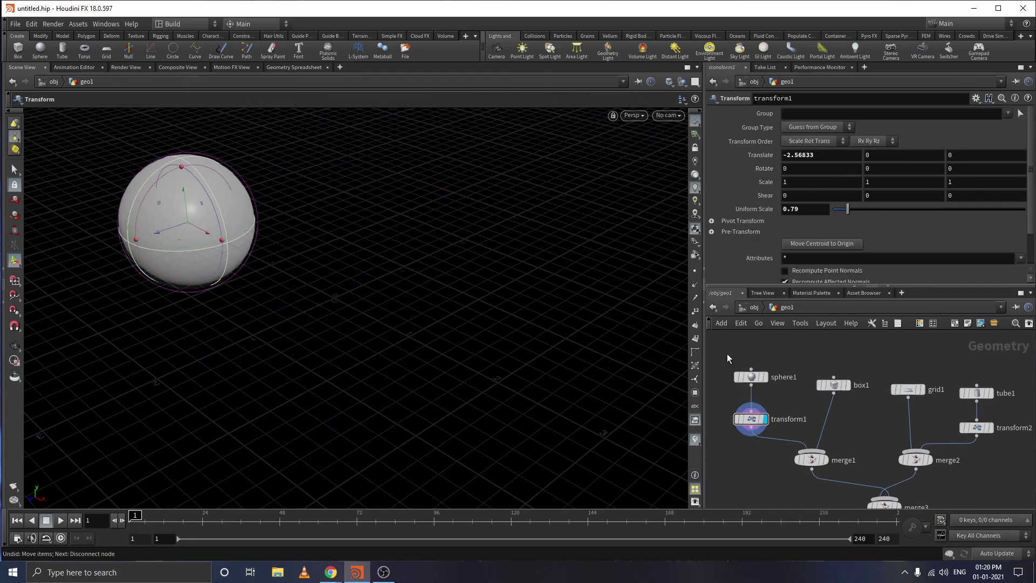
Box-select all nine nodes from sphere1 to merge3 and frame them with H.
drag(728, 354, 980, 487)
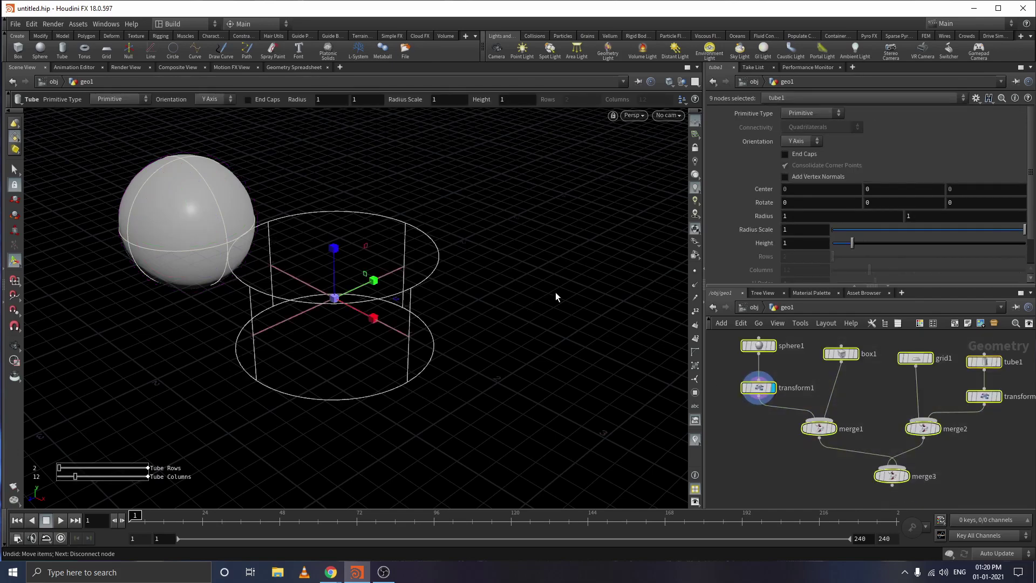
middle_drag(767, 367, 757, 391)
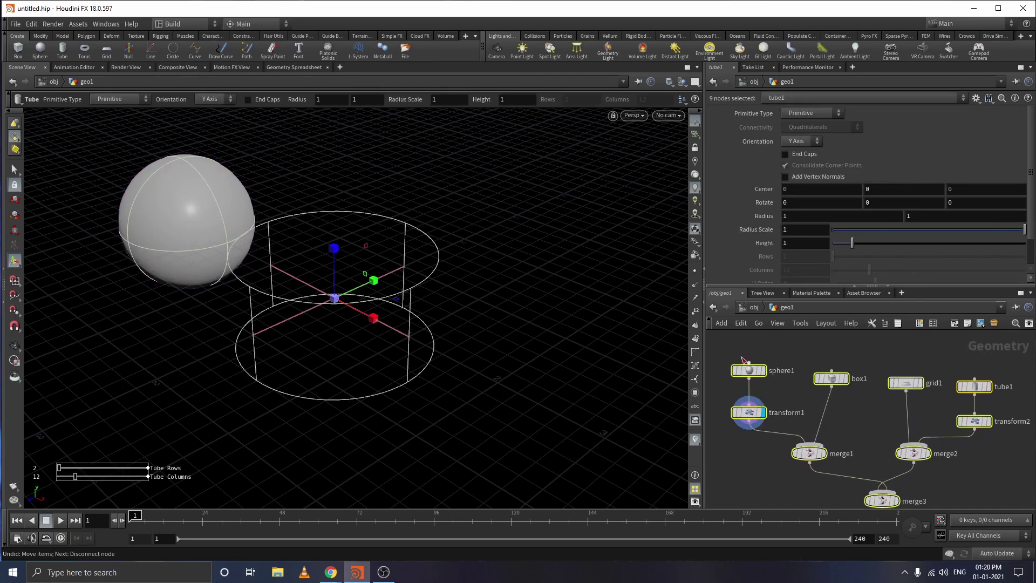
drag(754, 387, 992, 478)
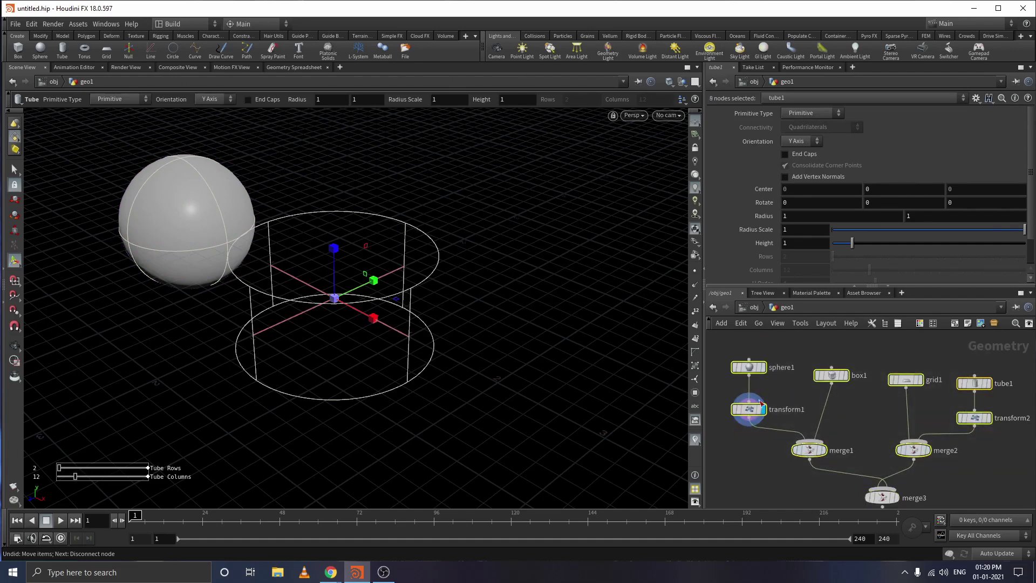
drag(737, 348, 981, 487)
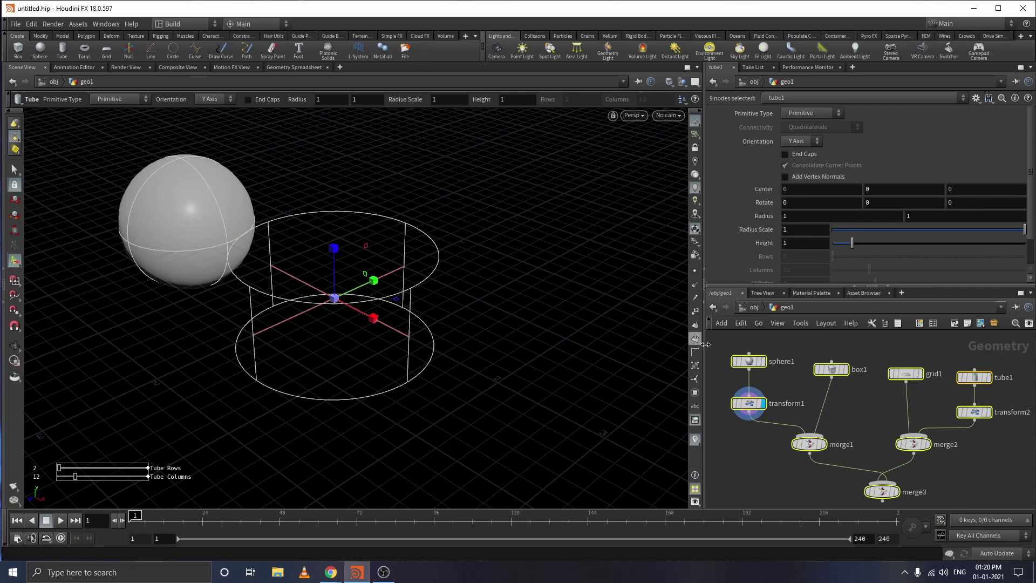
mouse_move(748, 345)
mouse_down()
mouse_move(781, 390)
mouse_move(989, 494)
mouse_up()
key(h)
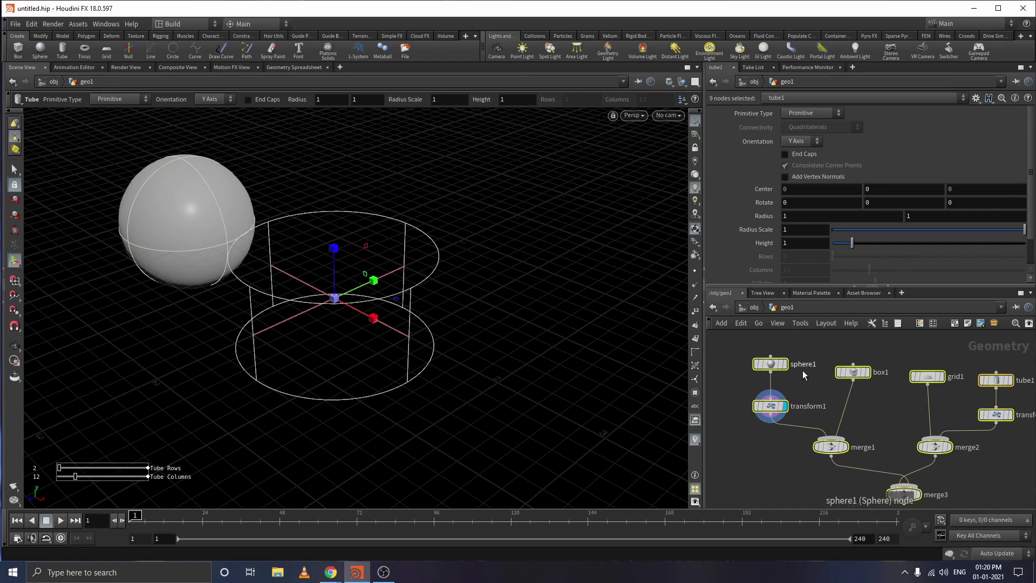
Reselect the network, reframe it with H, then deselect all nodes.
drag(763, 345, 883, 456)
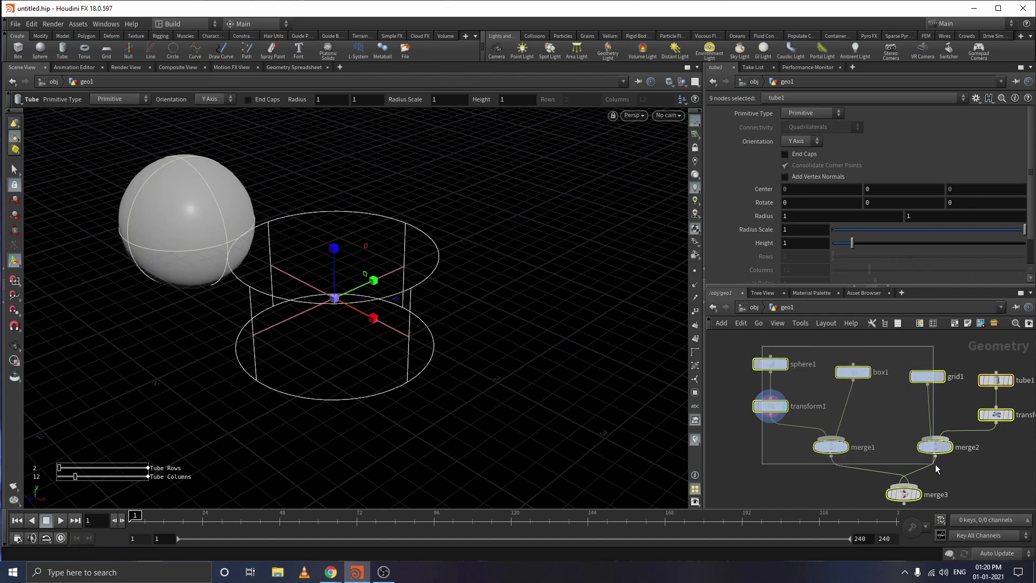
drag(882, 455, 1008, 480)
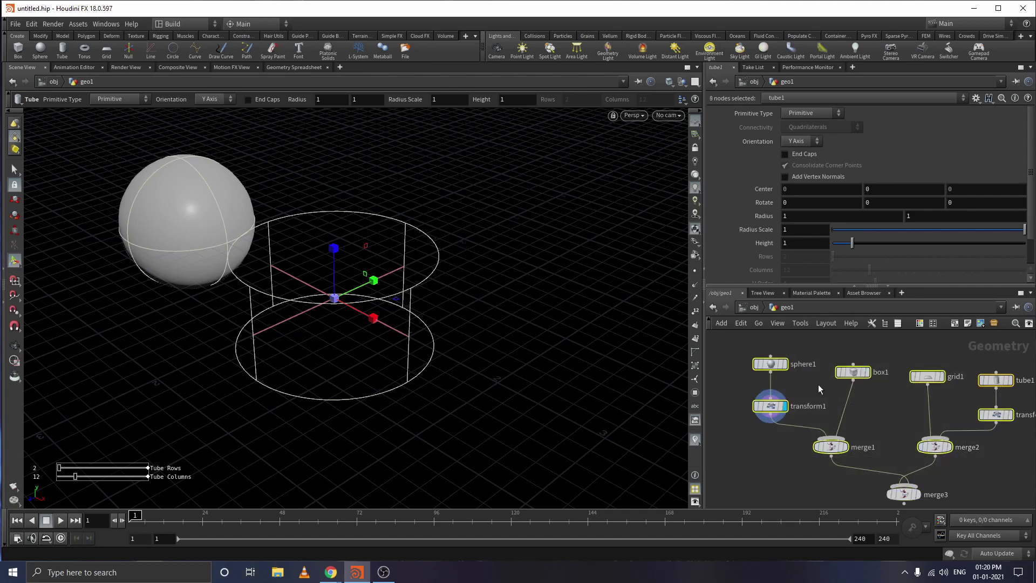
key(h)
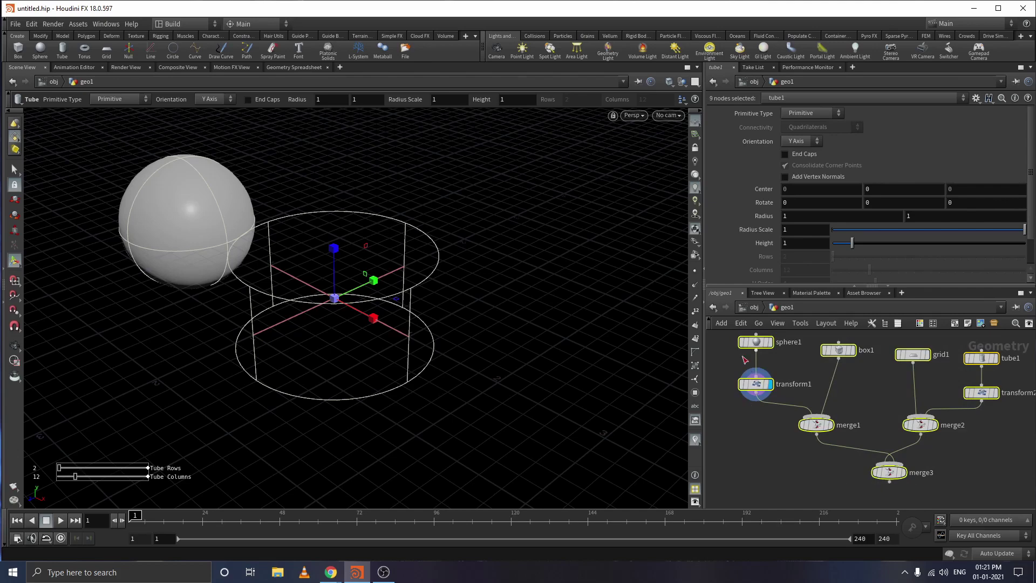
drag(728, 337, 984, 475)
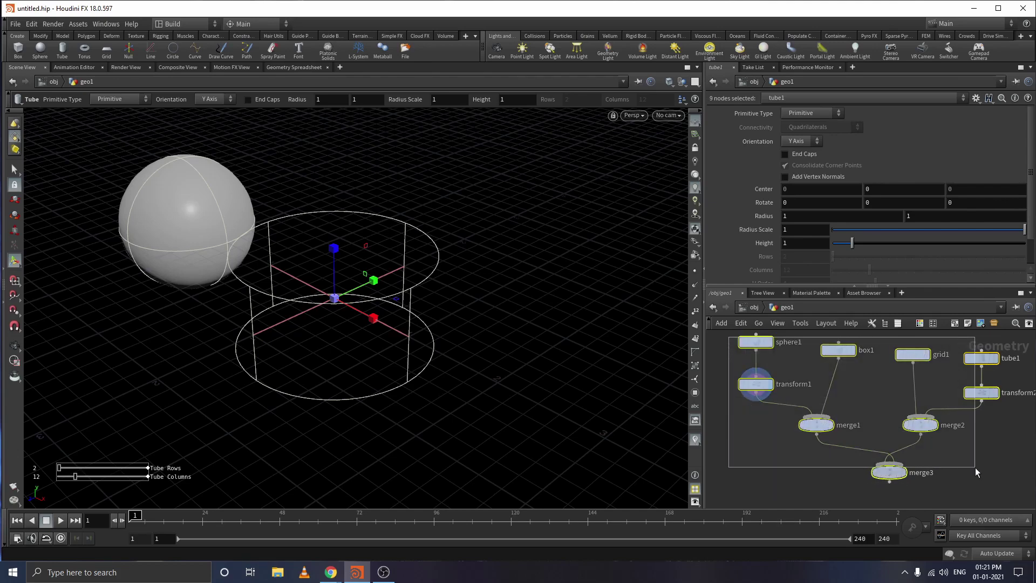
click(778, 435)
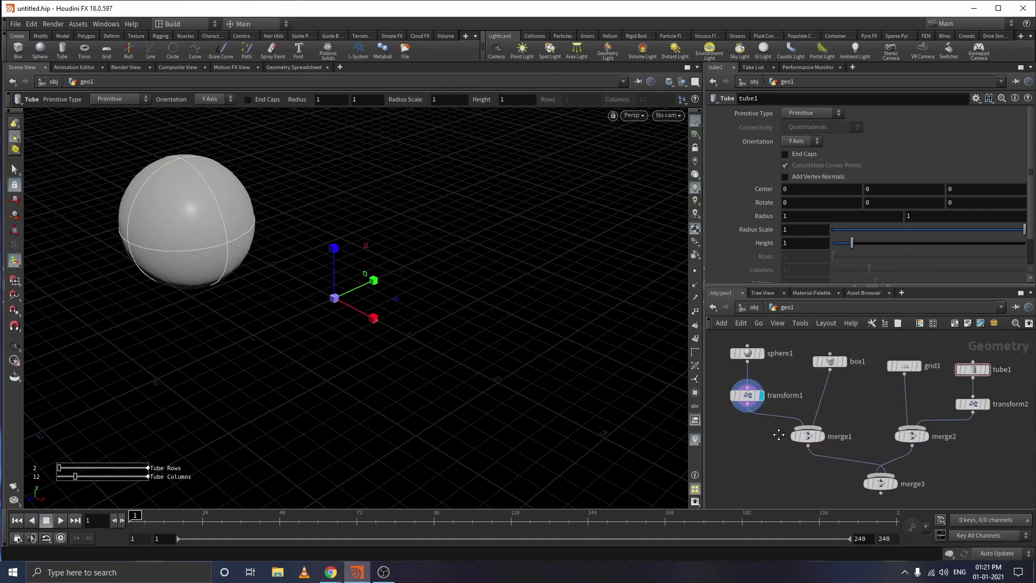